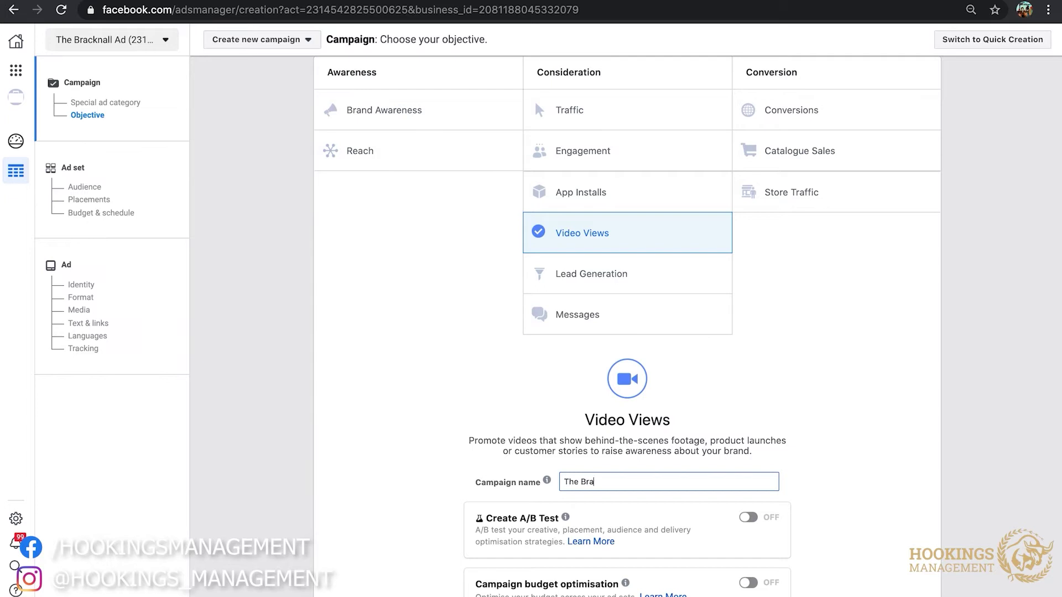
Name the campaign "The Bracknall Good To The Bone KOL Video Views", copy that name, and continue to the ad set
type("To The Bone KOL Video Views")
left_click_drag(760, 481, 562, 482)
key("ctrl+c")
right_click(579, 485)
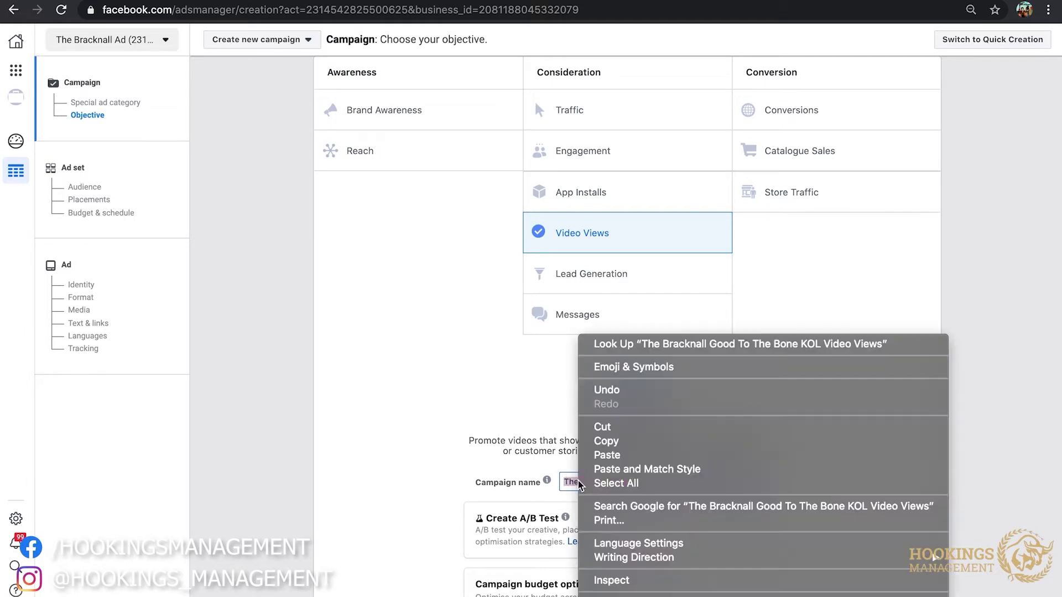
left_click(636, 441)
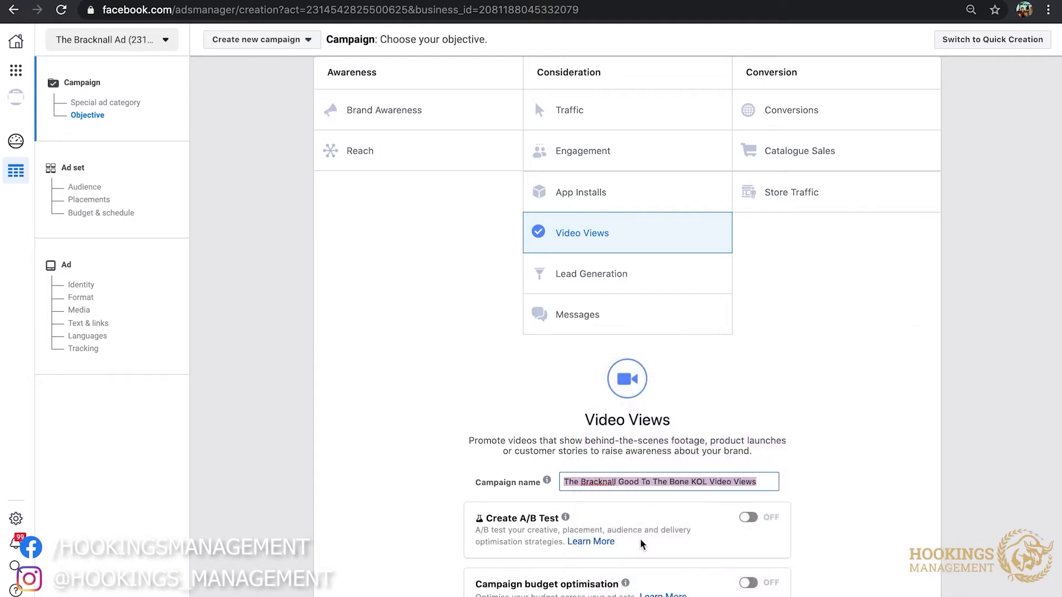
scroll(834, 446, "down", 1)
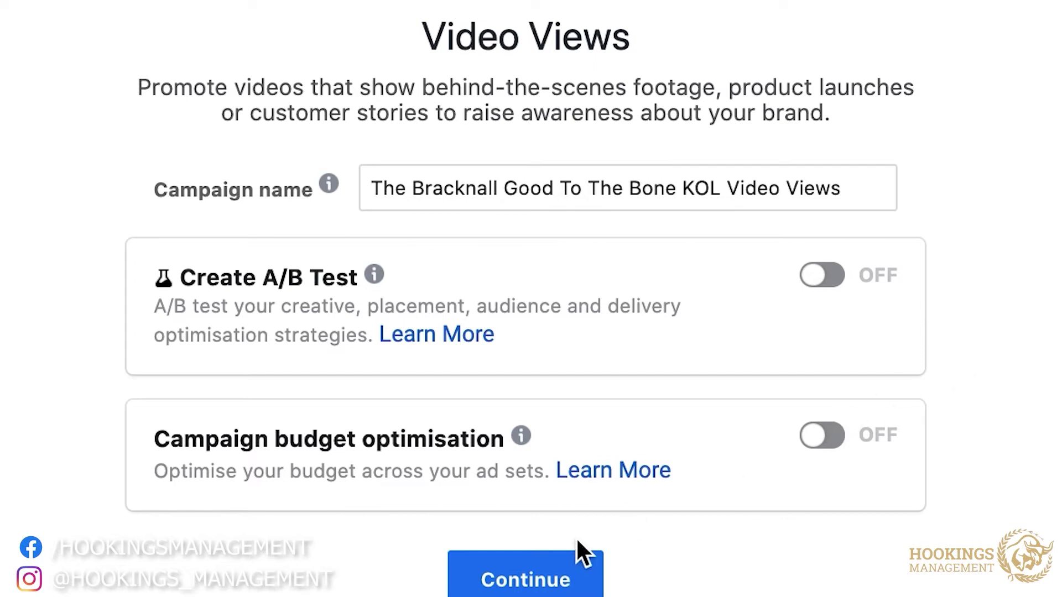
left_click(576, 556)
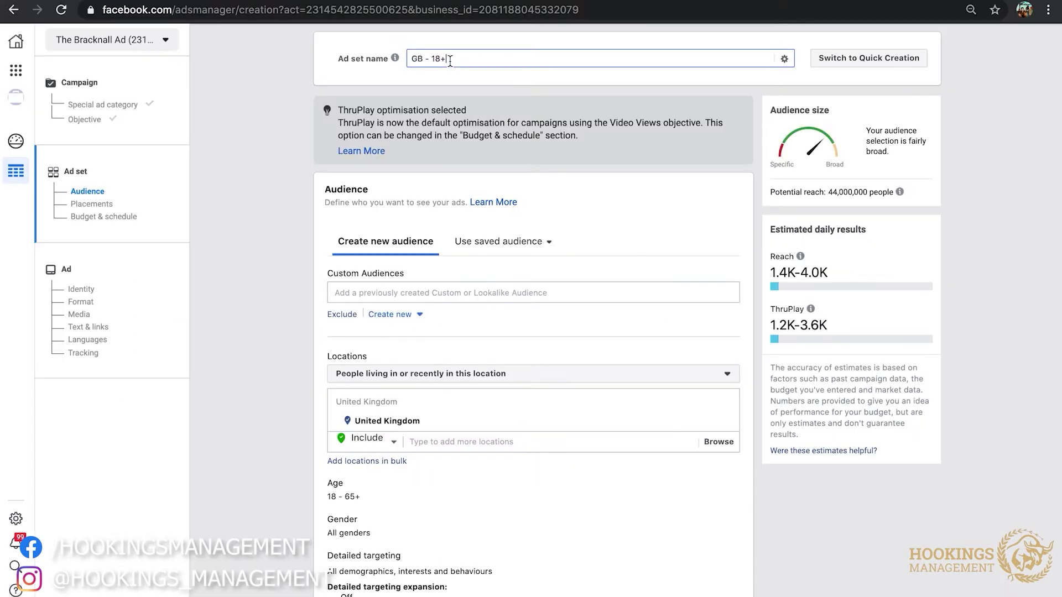
Replace the ad set name with the copied campaign name "The Bracknall Good To The Bone KOL Video Views"
left_click_drag(448, 59, 409, 58)
key("BackSpace")
right_click(440, 56)
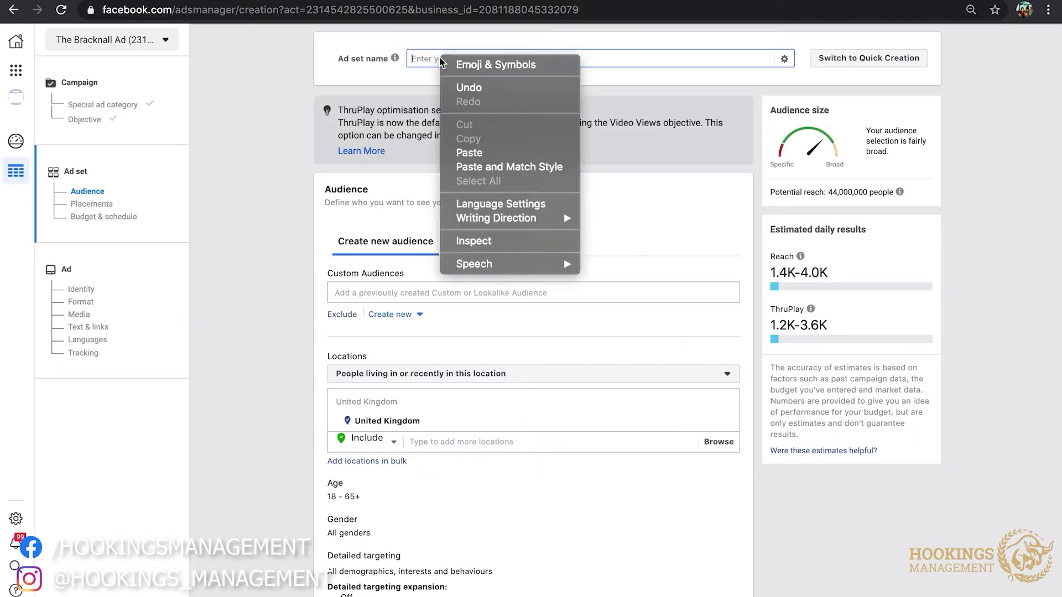
left_click(478, 156)
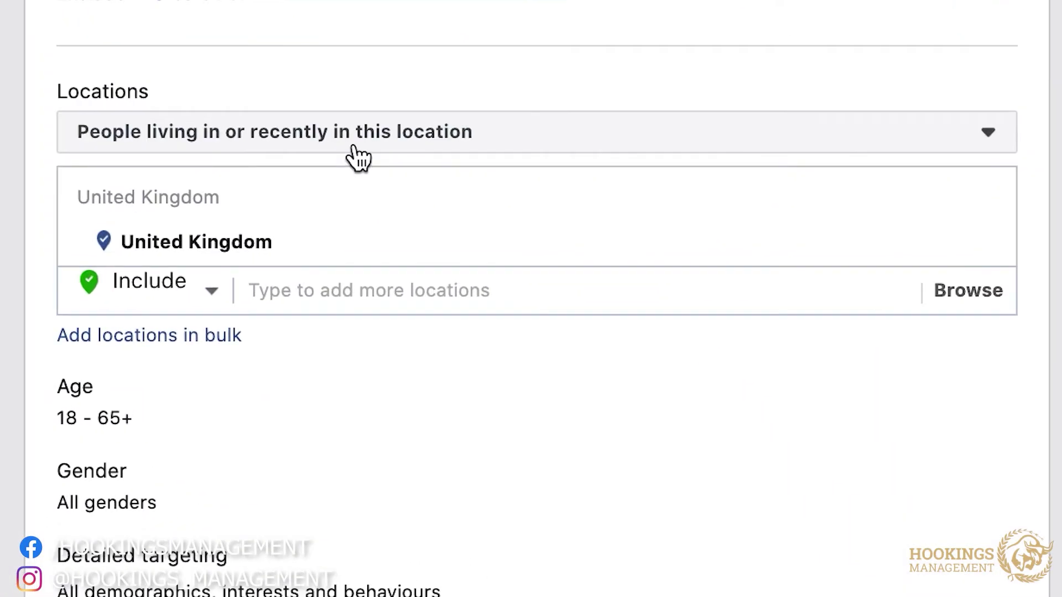
Target people living in this location and add United States, Ireland, Canada and Australia to the included locations
left_click(354, 147)
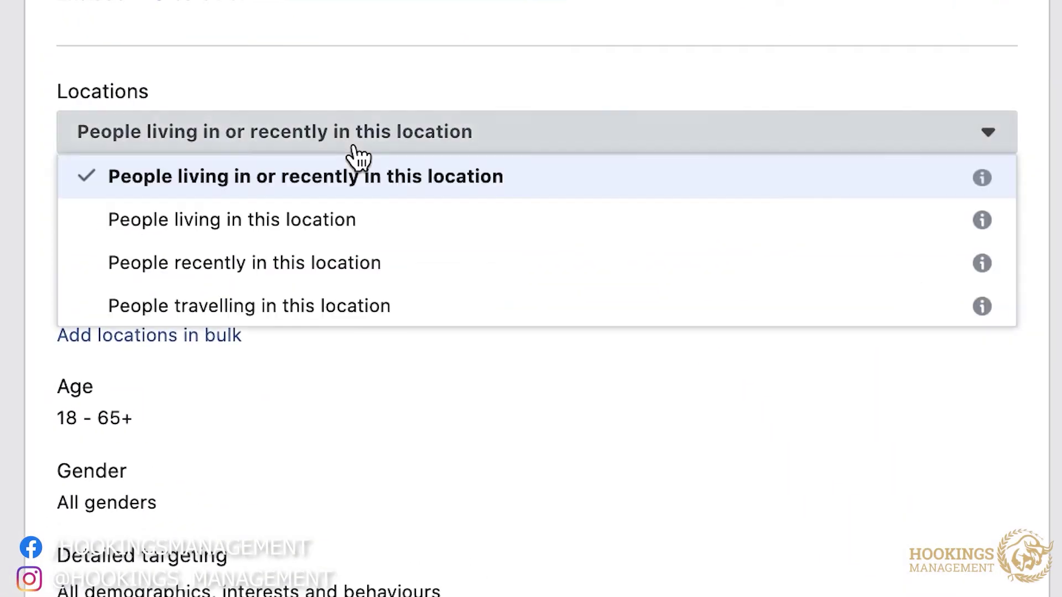
left_click(323, 226)
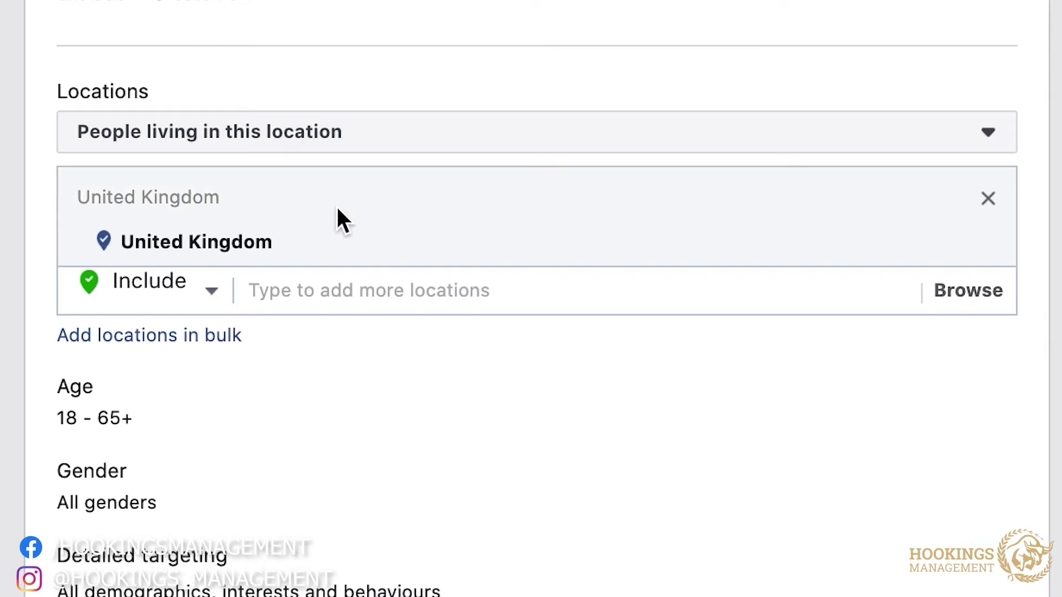
left_click(292, 292)
type("united states")
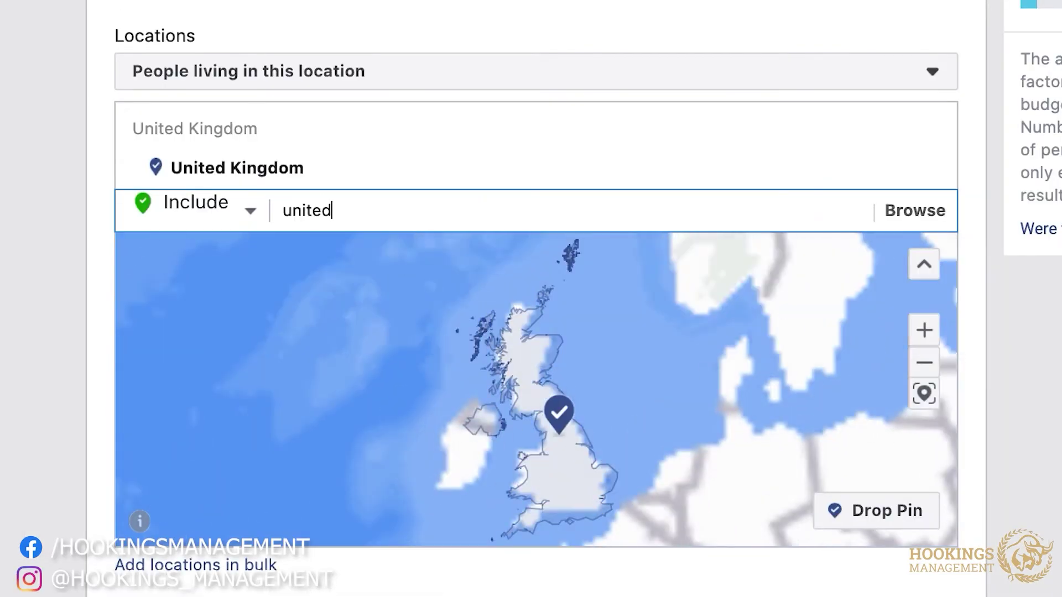
left_click(336, 264)
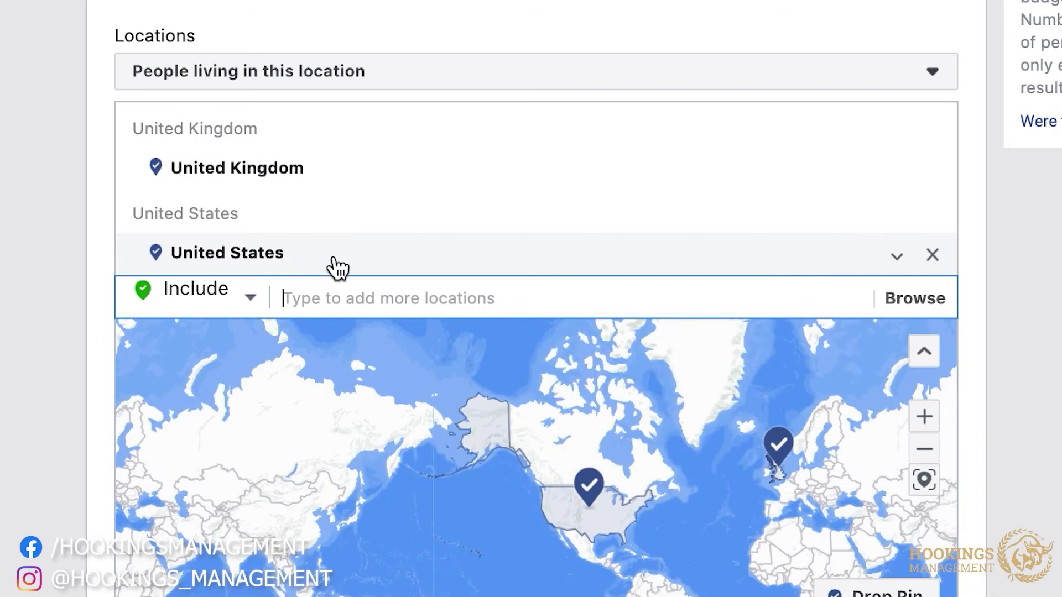
type("ireland")
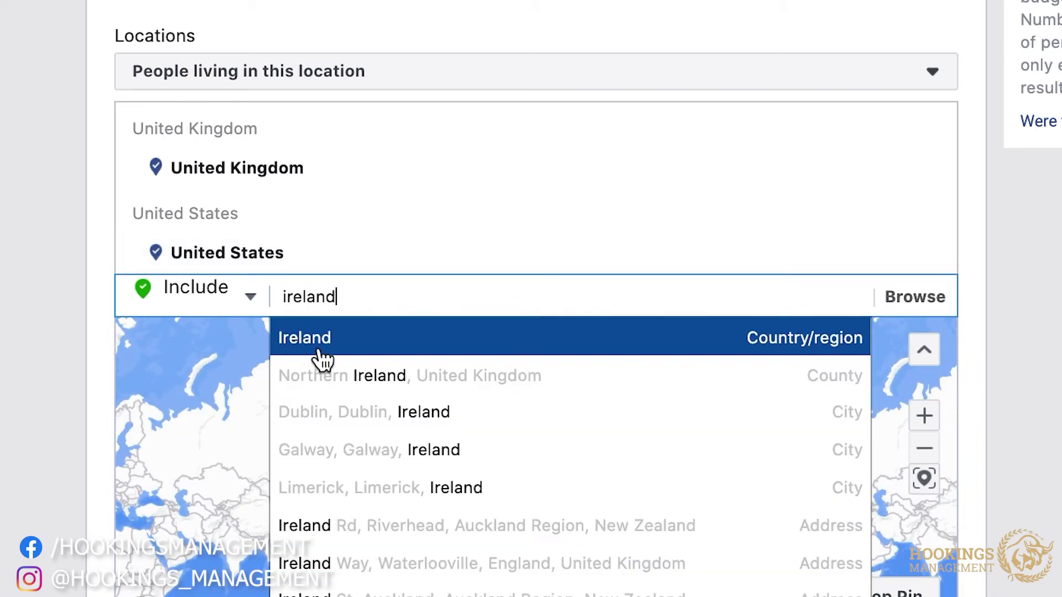
left_click(323, 340)
type("canada")
left_click(311, 426)
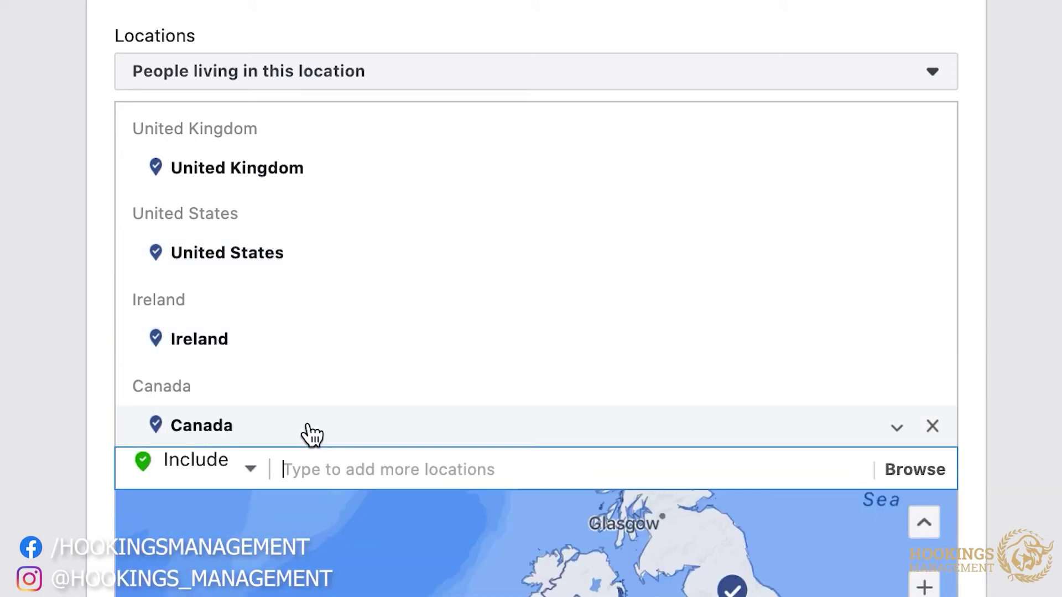
type("australi")
left_click(306, 508)
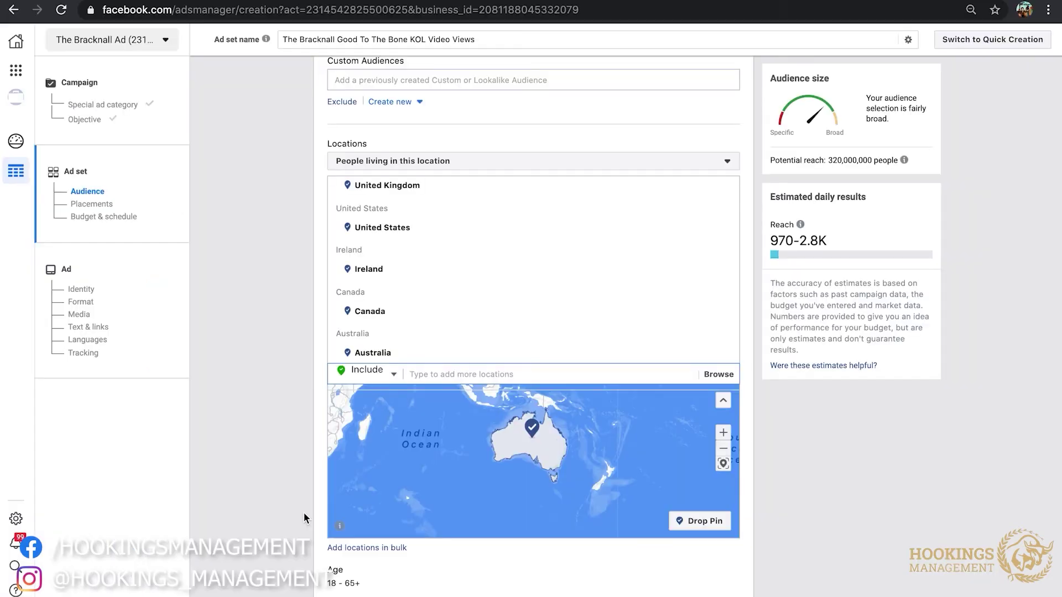
Add the interest Kings of Leon to the audience's detailed targeting
scroll(303, 512, "down", 3)
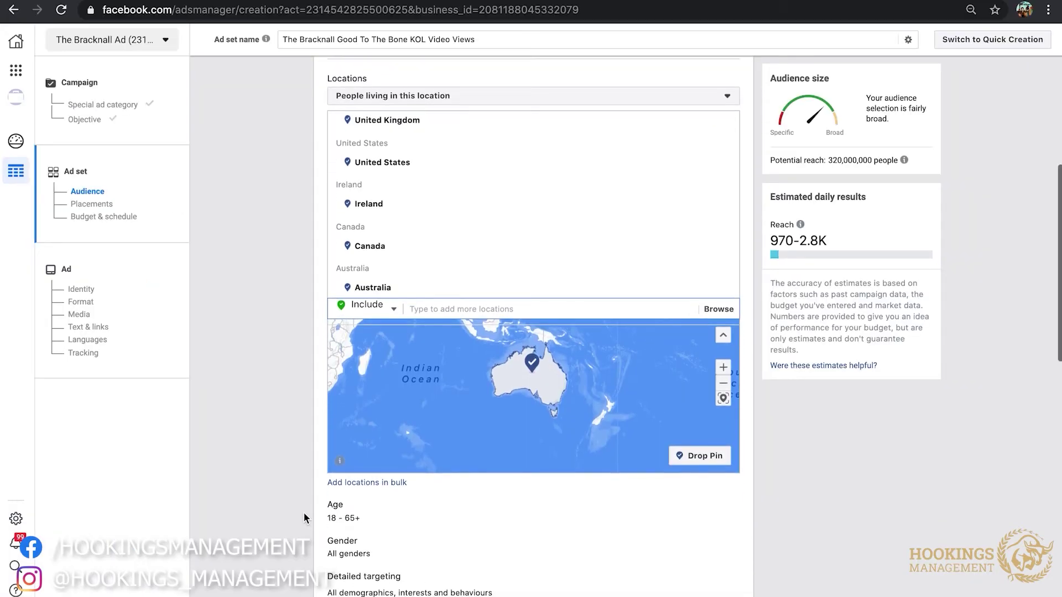
scroll(303, 513, "down", 2)
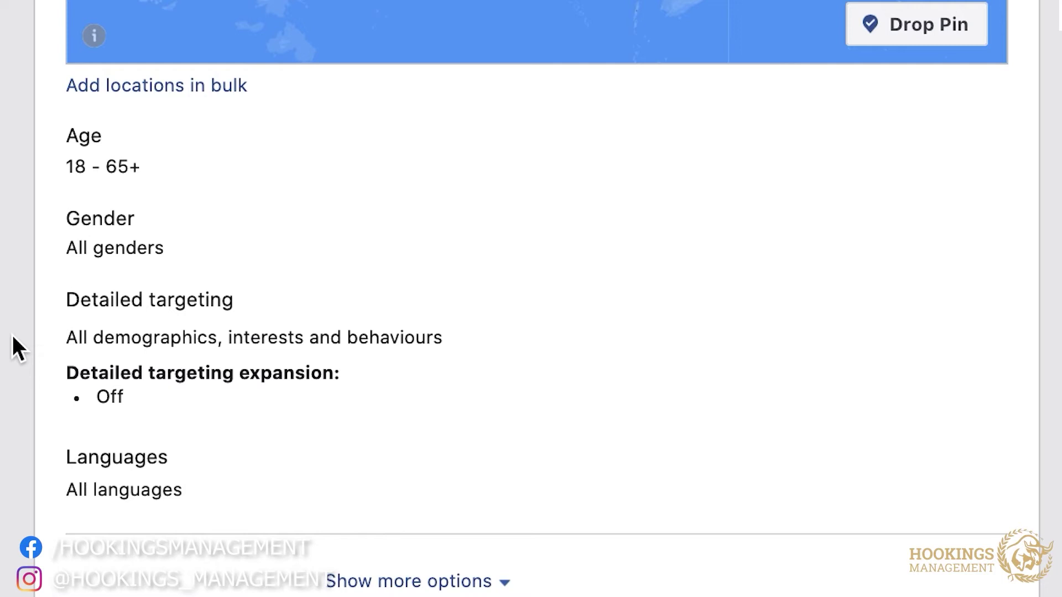
scroll(17, 348, "down", 2)
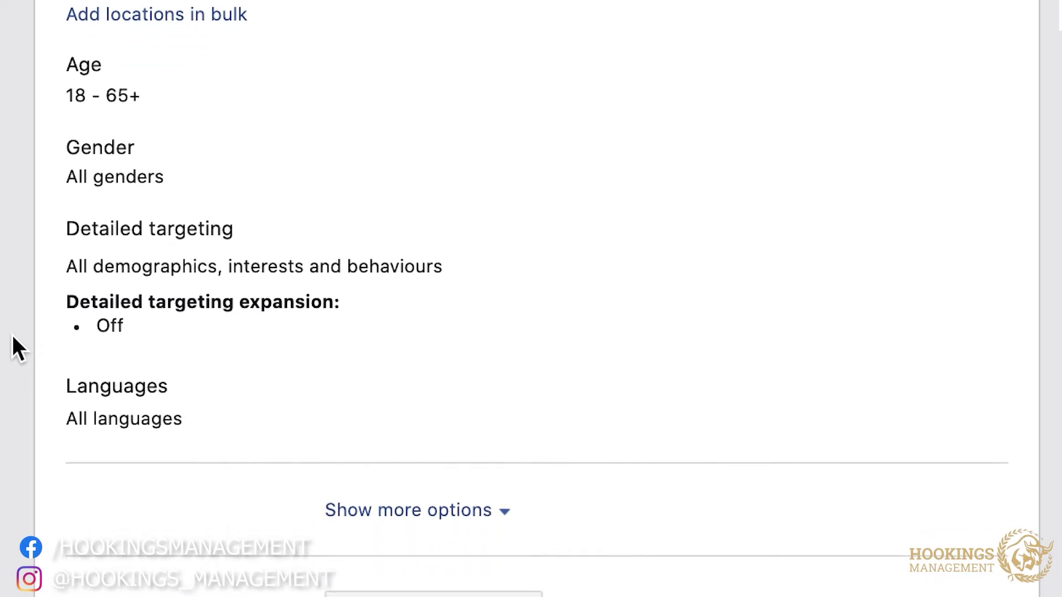
scroll(17, 348, "up", 3)
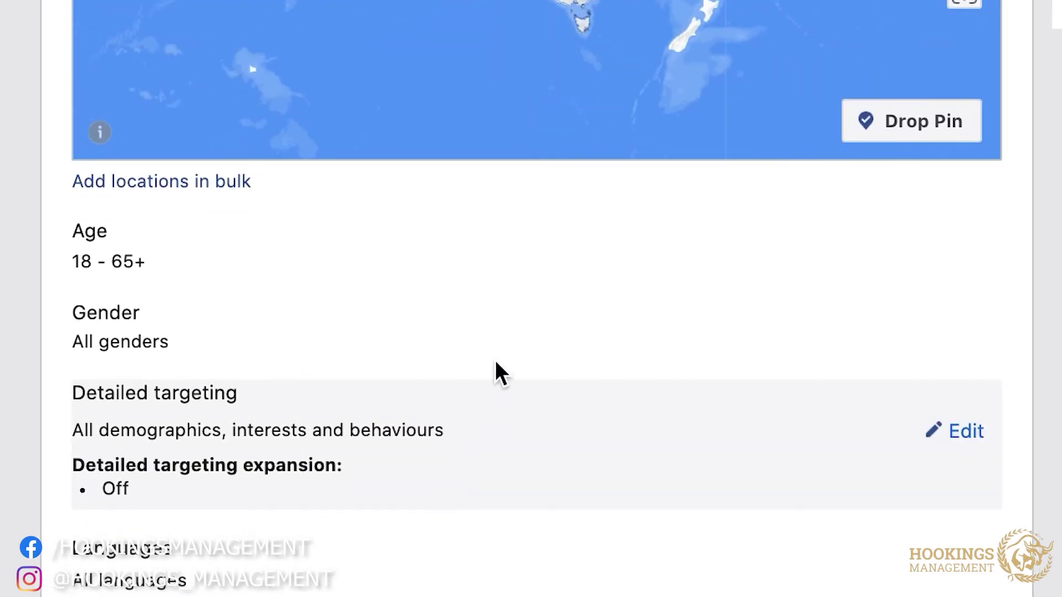
scroll(495, 360, "down", 2)
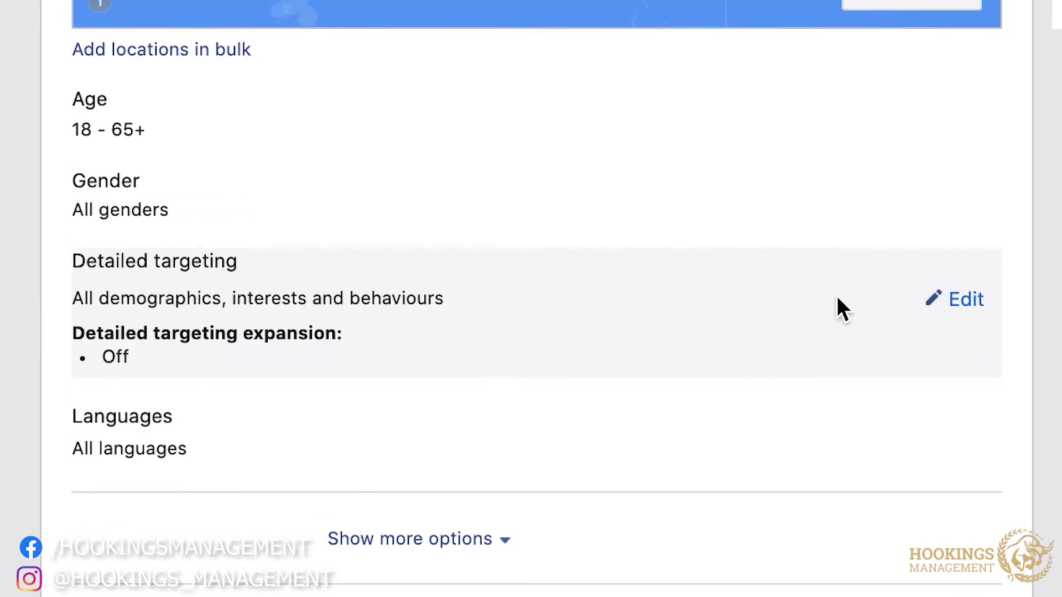
left_click(969, 298)
left_click(408, 340)
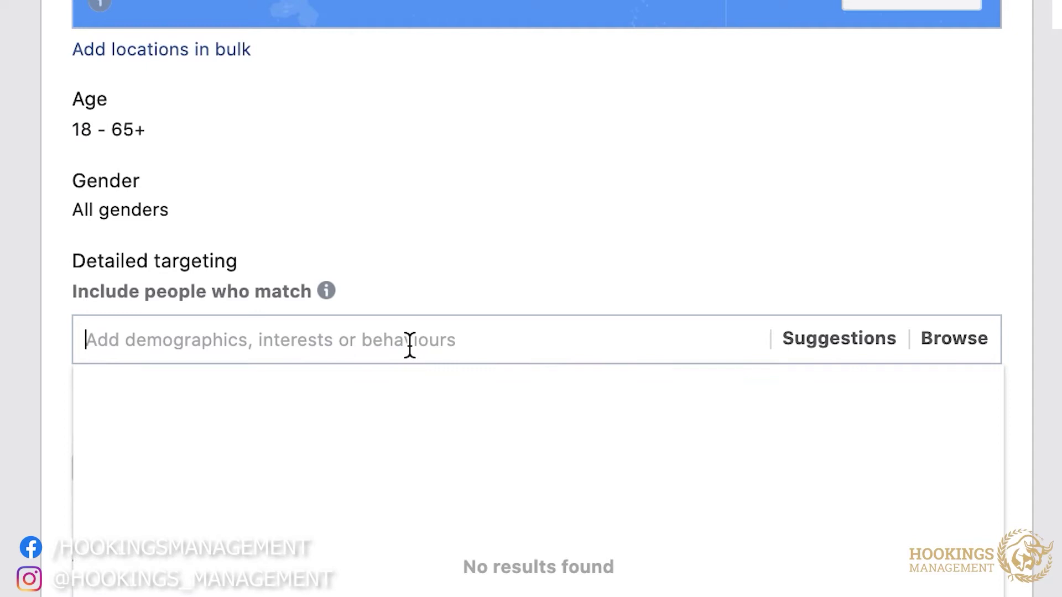
type("kings of leon")
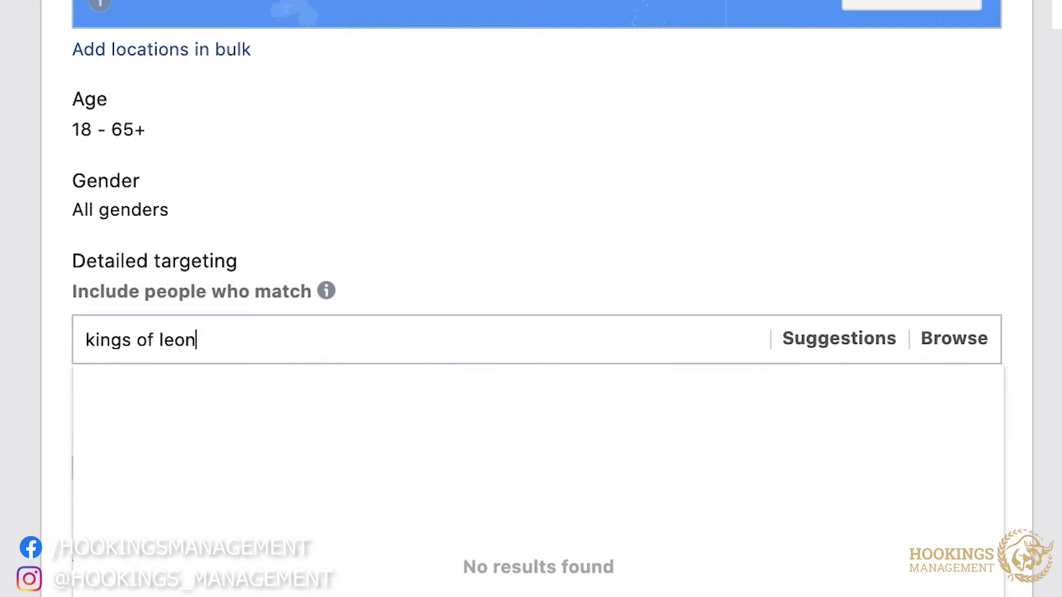
left_click(412, 451)
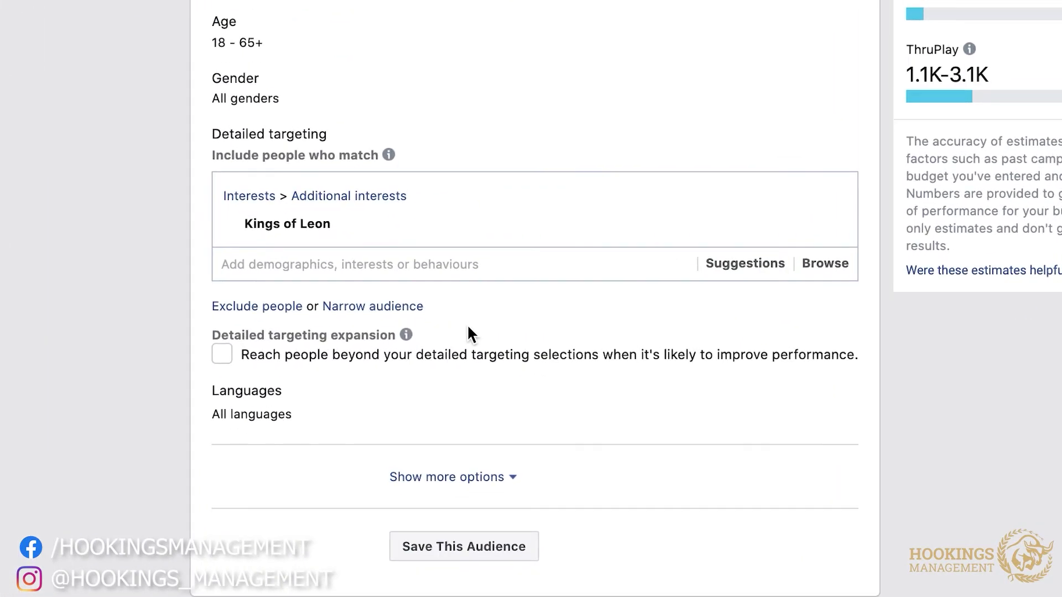
Narrow the audience so people must also match Band of Horses, The War on Drugs (band) or The Killers
left_click(363, 308)
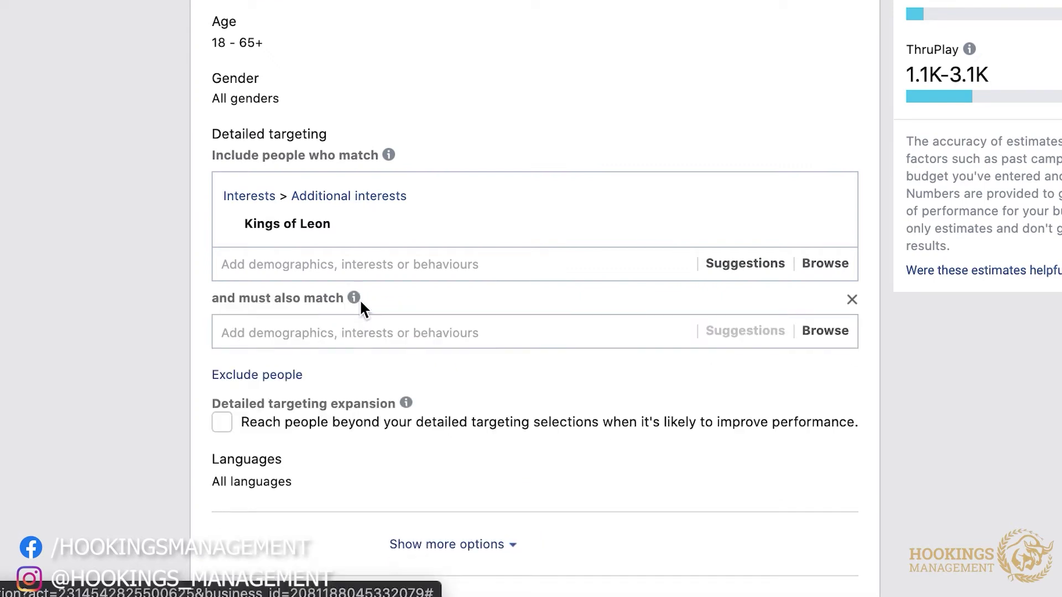
left_click(293, 329)
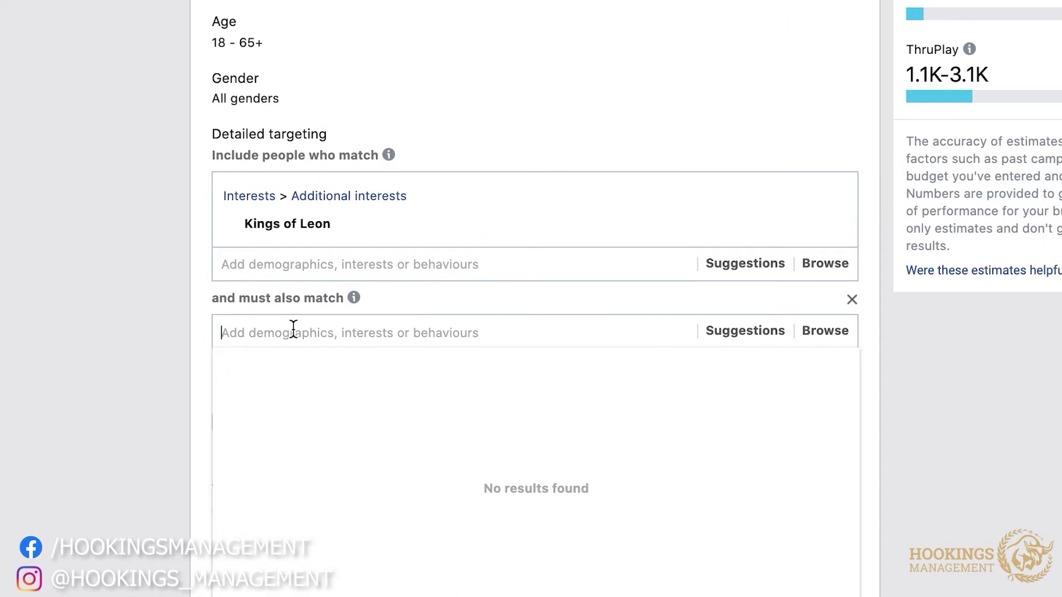
scroll(293, 329, "down", 2)
type("band of horses")
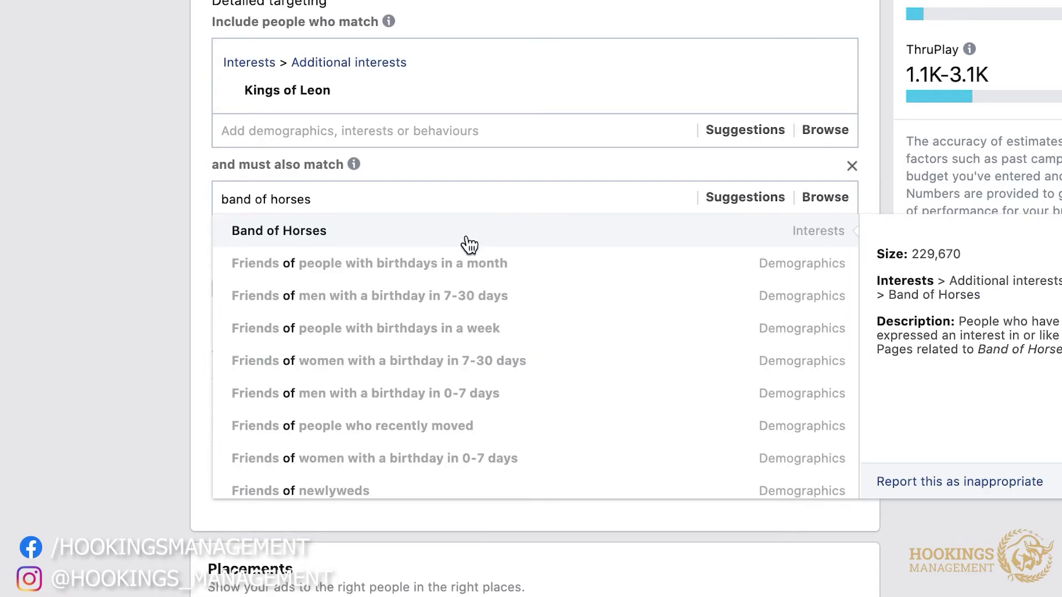
left_click(468, 244)
type("the war on d")
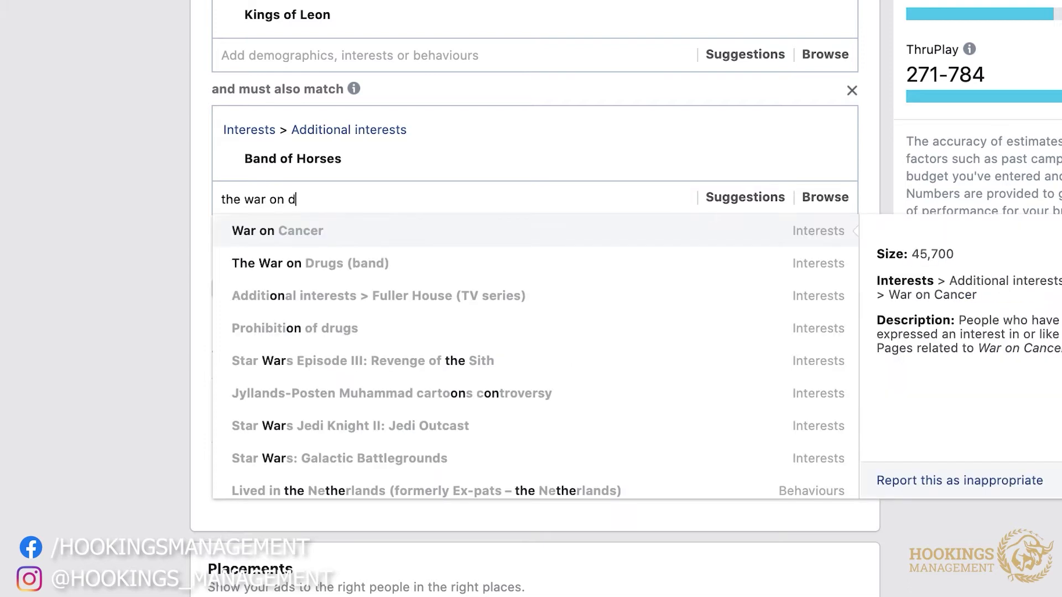
type("rugs")
left_click(447, 231)
type("the killers")
left_click(375, 241)
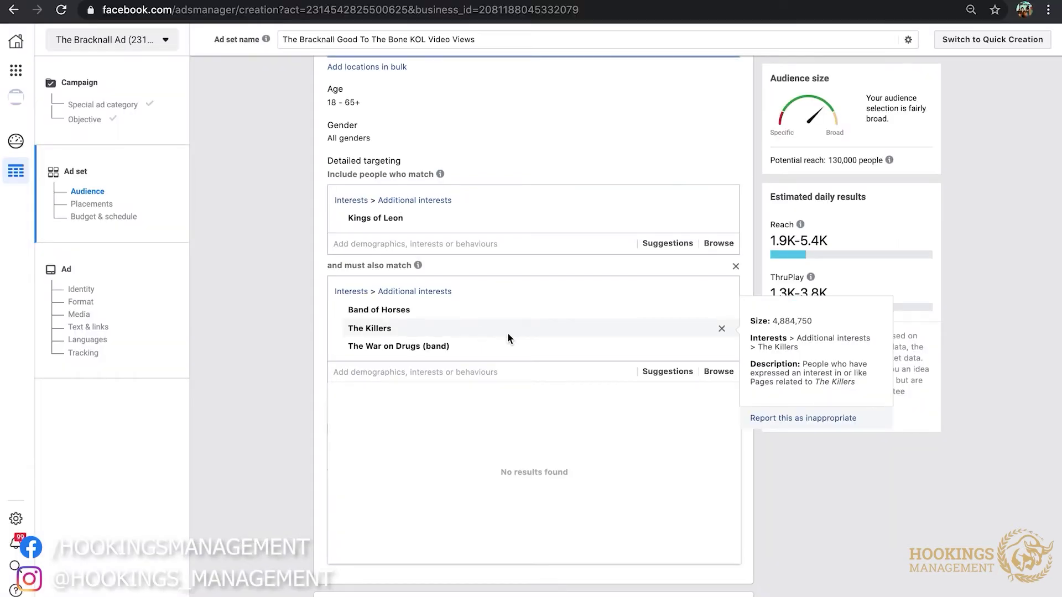
Remove all three band interests from the "and must also match" group
mouse_move(719, 111)
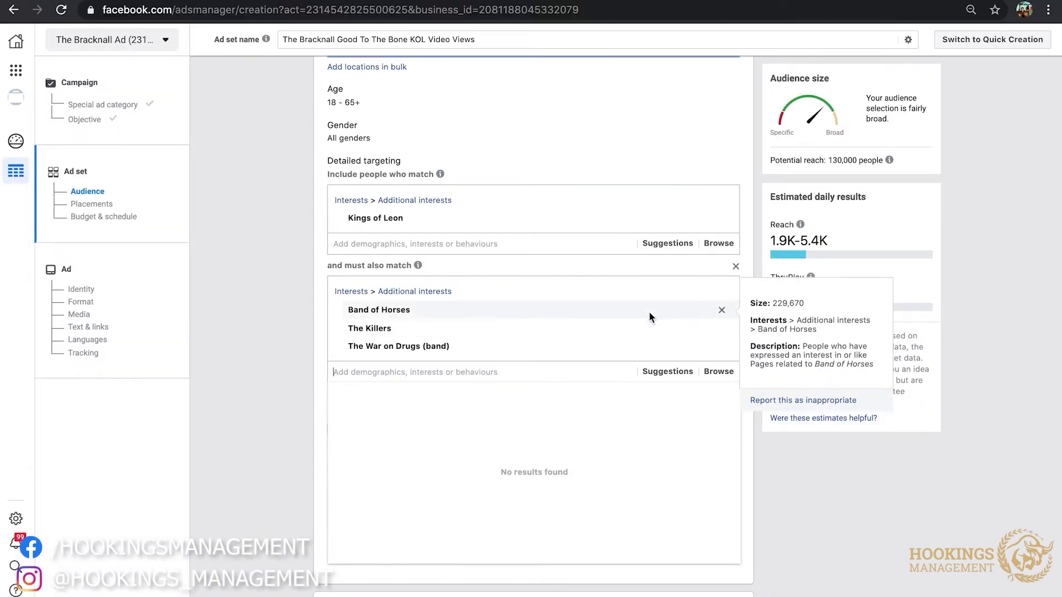
left_click(722, 311)
left_click(722, 311)
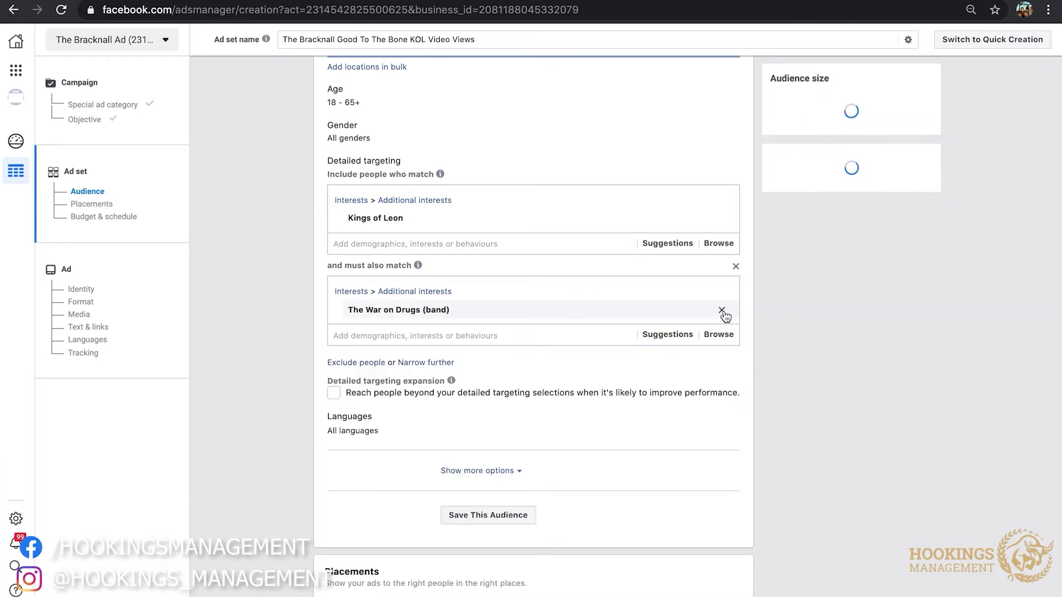
left_click(722, 311)
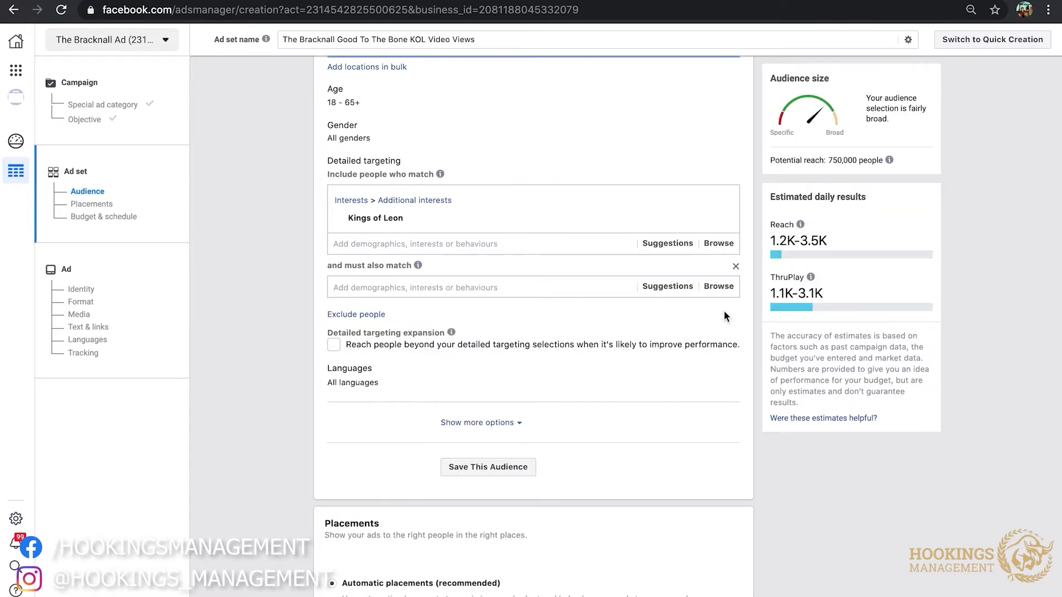
Switch to manual placements and exclude the Instagram, Messenger and Audience Network platforms
scroll(610, 434, "down", 4)
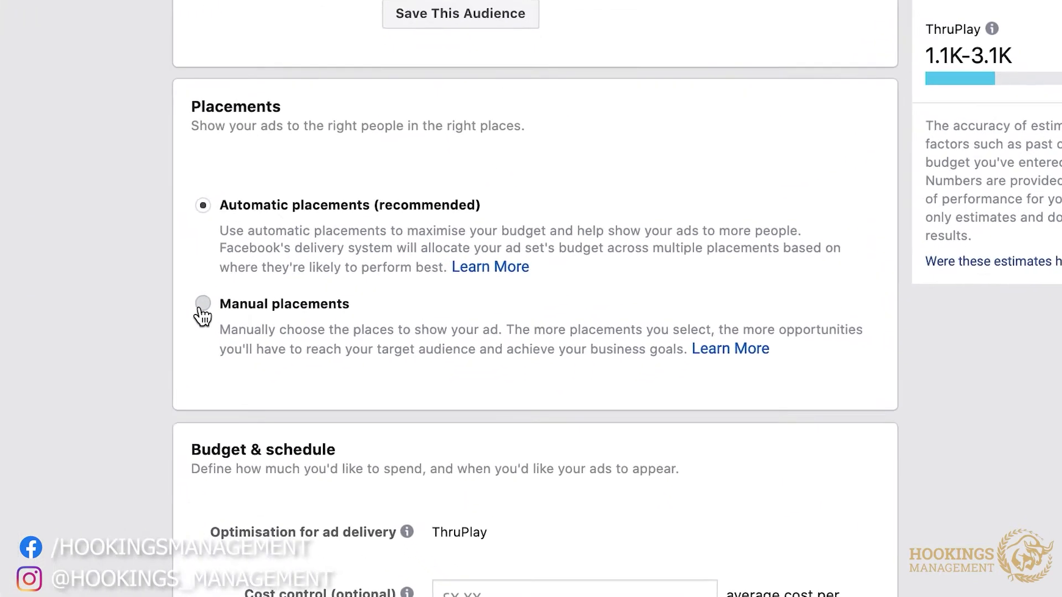
left_click(332, 449)
scroll(254, 318, "down", 3)
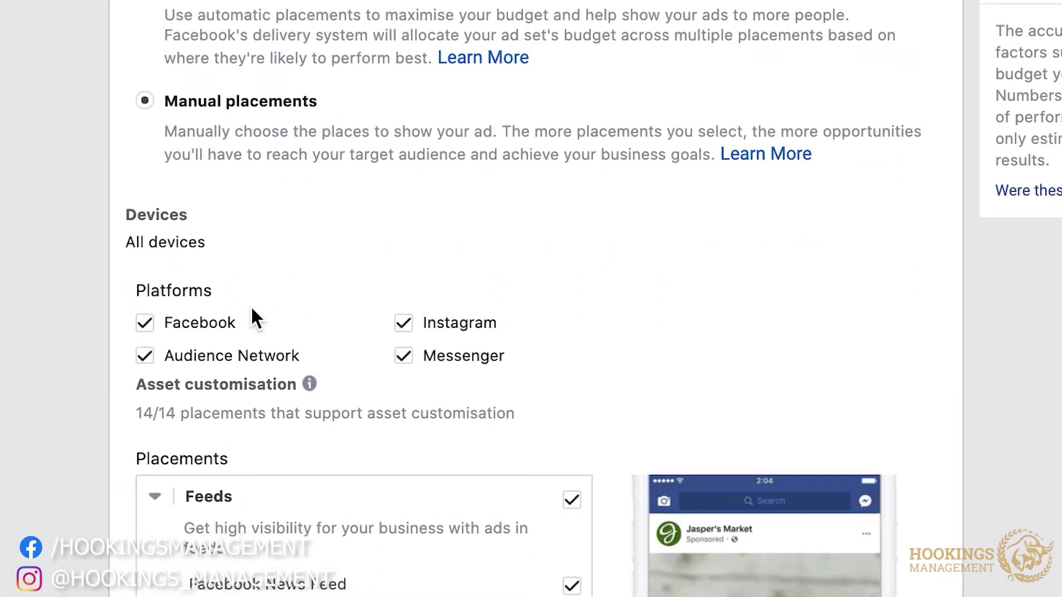
scroll(252, 307, "down", 2)
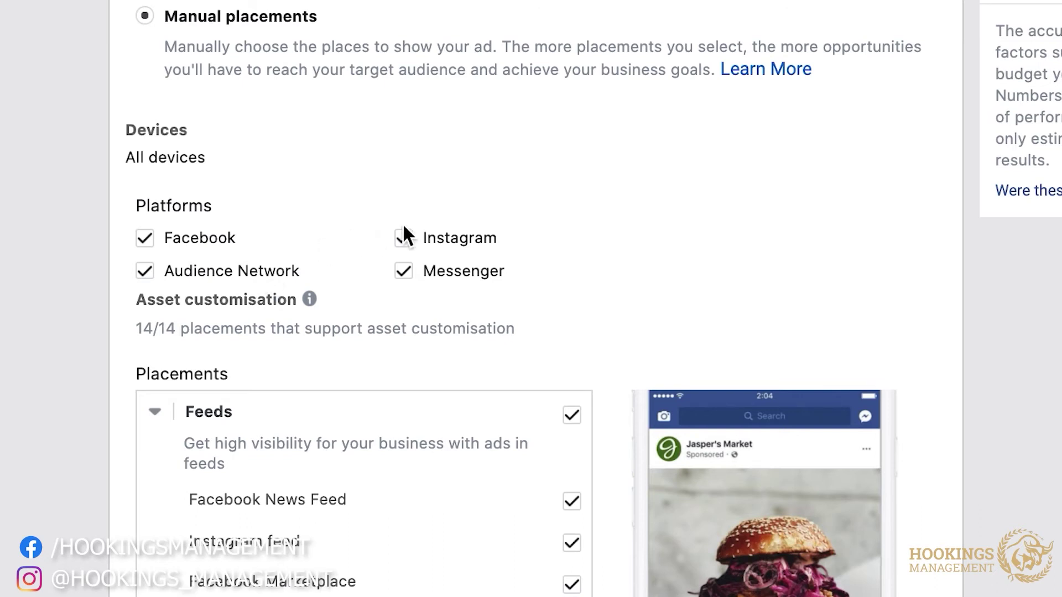
left_click(403, 239)
left_click(404, 271)
left_click(145, 271)
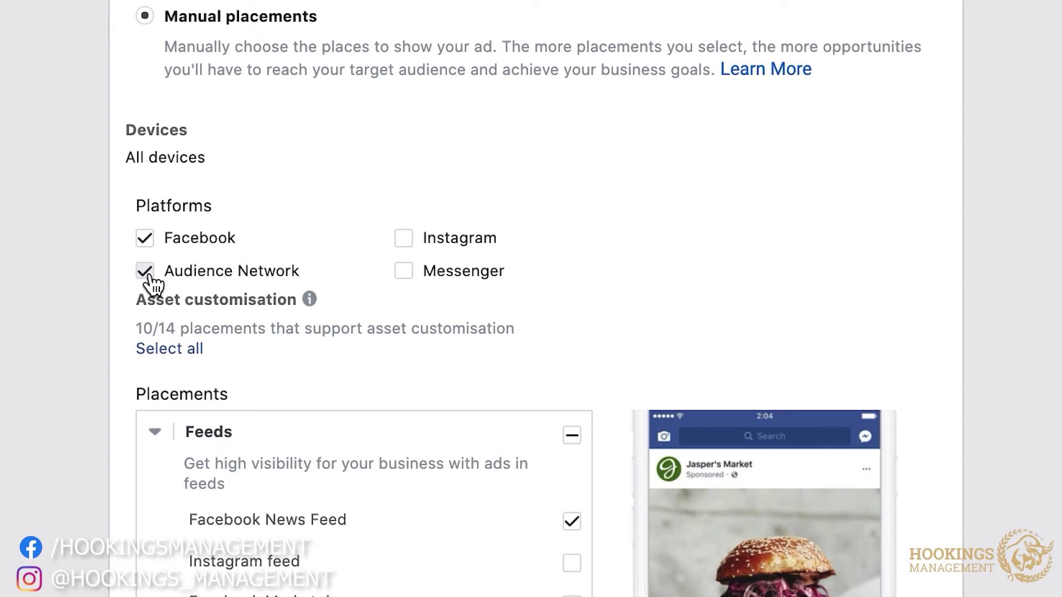
Exclude Facebook Marketplace, Facebook video feeds and Facebook Stories from the ad set's placements
scroll(457, 462, "down", 1)
scroll(457, 468, "down", 2)
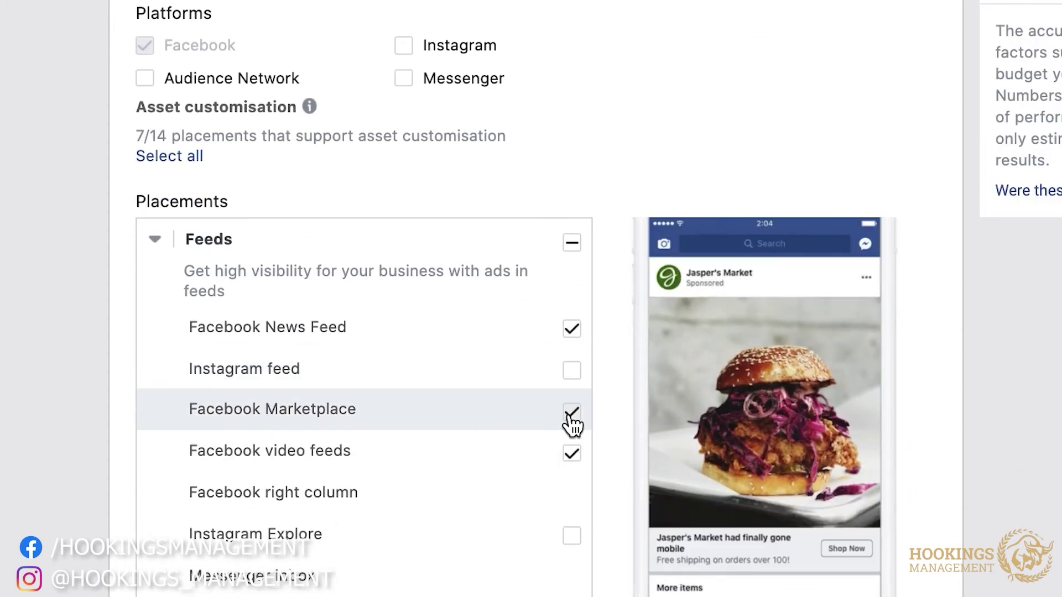
left_click(572, 412)
left_click(571, 454)
scroll(575, 459, "down", 4)
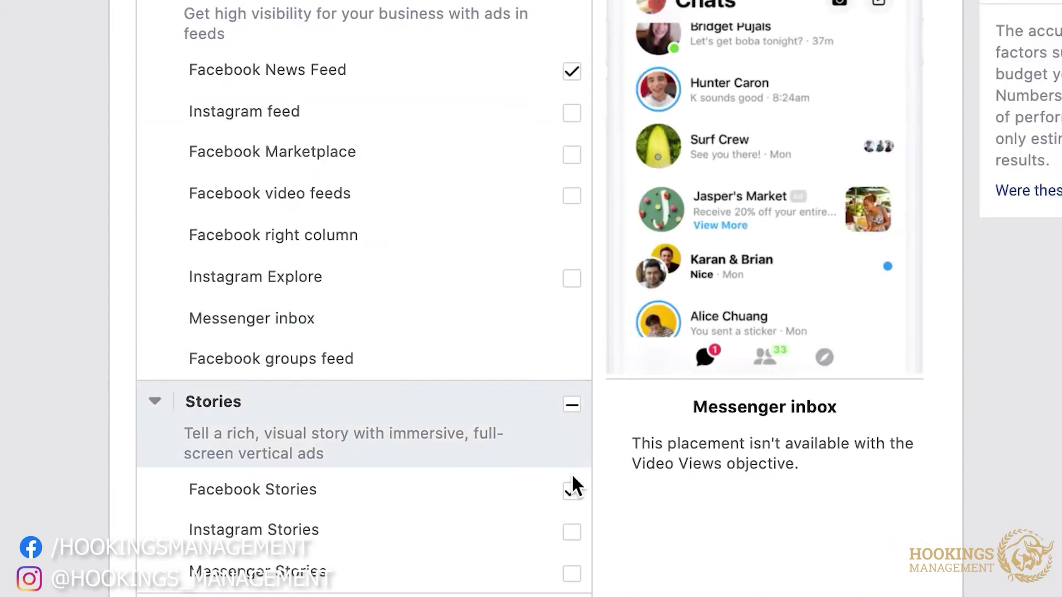
left_click(572, 490)
scroll(482, 432, "down", 4)
Exclude the In-stream, Search and In-article placement groups so only Facebook News Feed is used
left_click(571, 364)
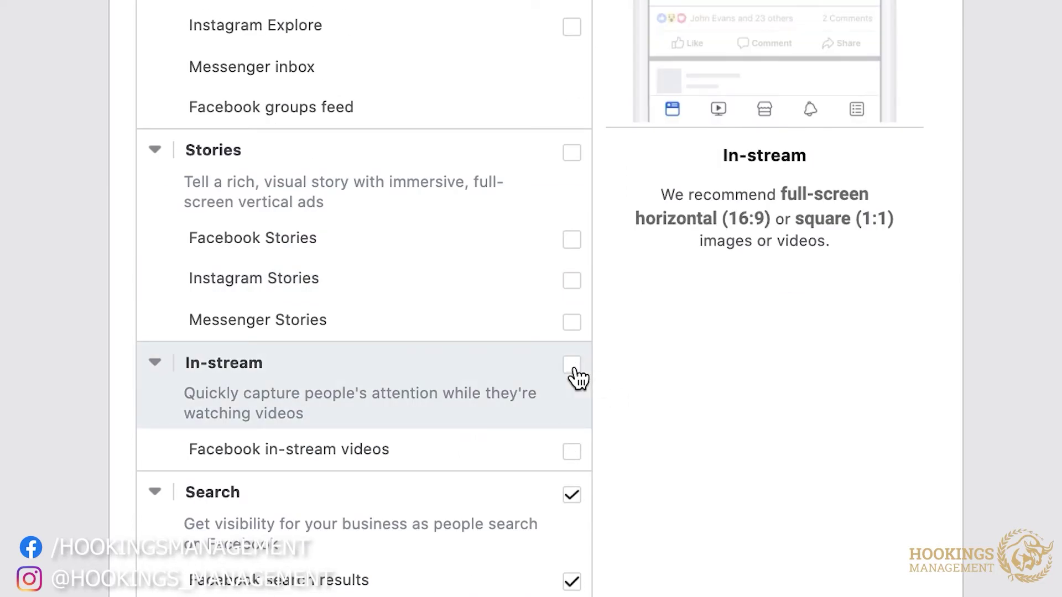
scroll(553, 431, "down", 1)
left_click(568, 453)
scroll(569, 458, "down", 5)
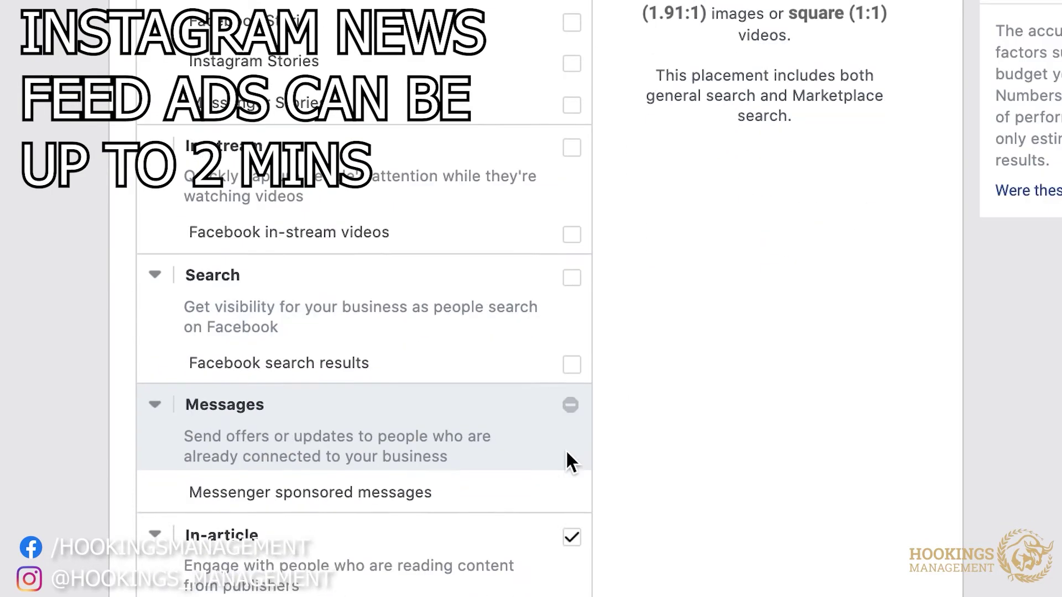
left_click(575, 419)
scroll(575, 424, "down", 8)
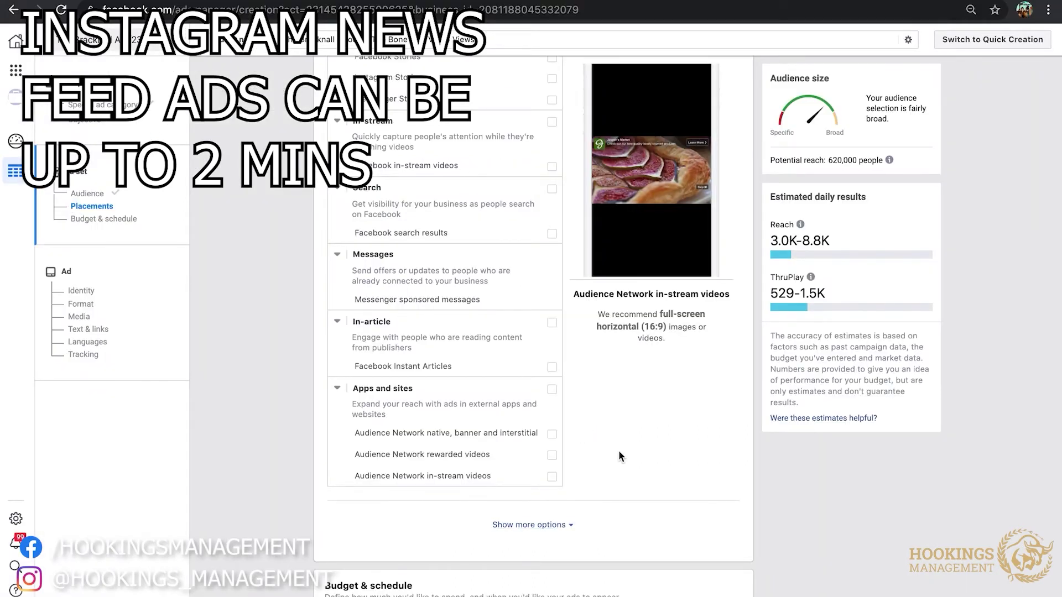
scroll(619, 455, "up", 5)
scroll(620, 456, "down", 5)
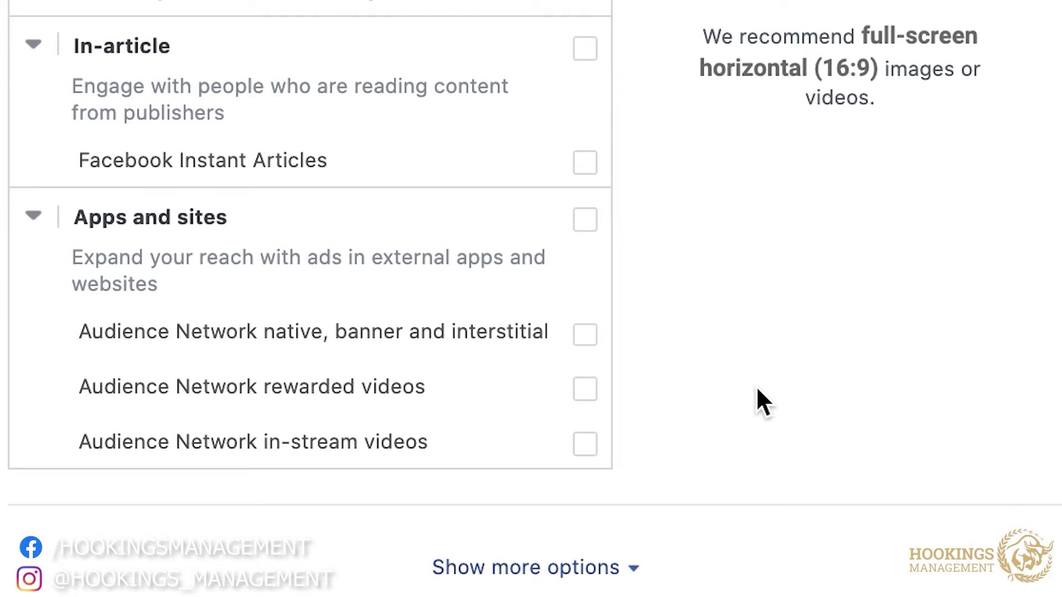
scroll(756, 386, "up", 1)
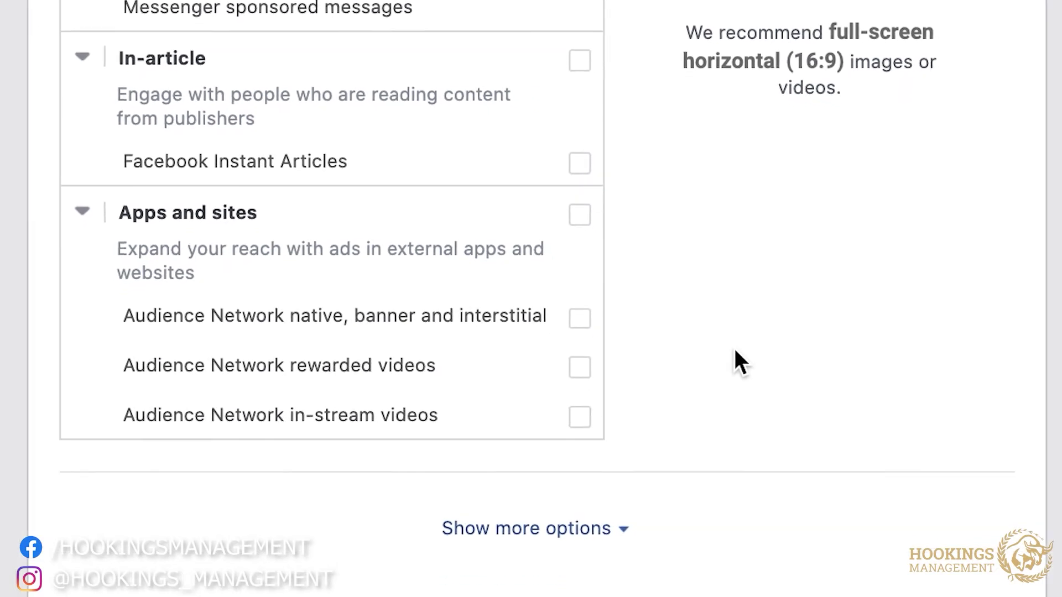
Set the ad set's daily budget to £10.00
scroll(725, 331, "down", 8)
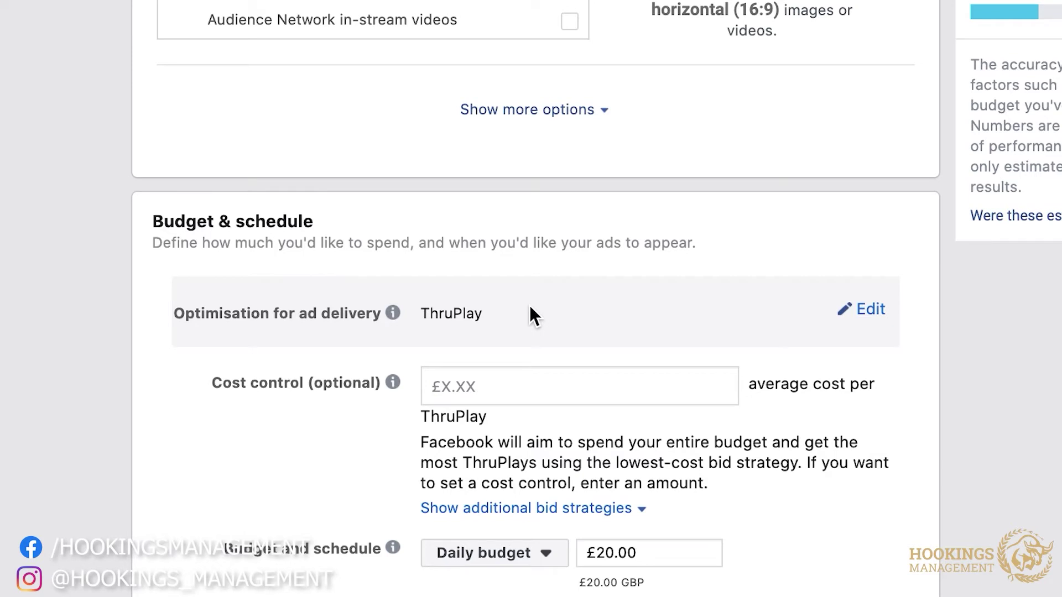
scroll(530, 307, "down", 3)
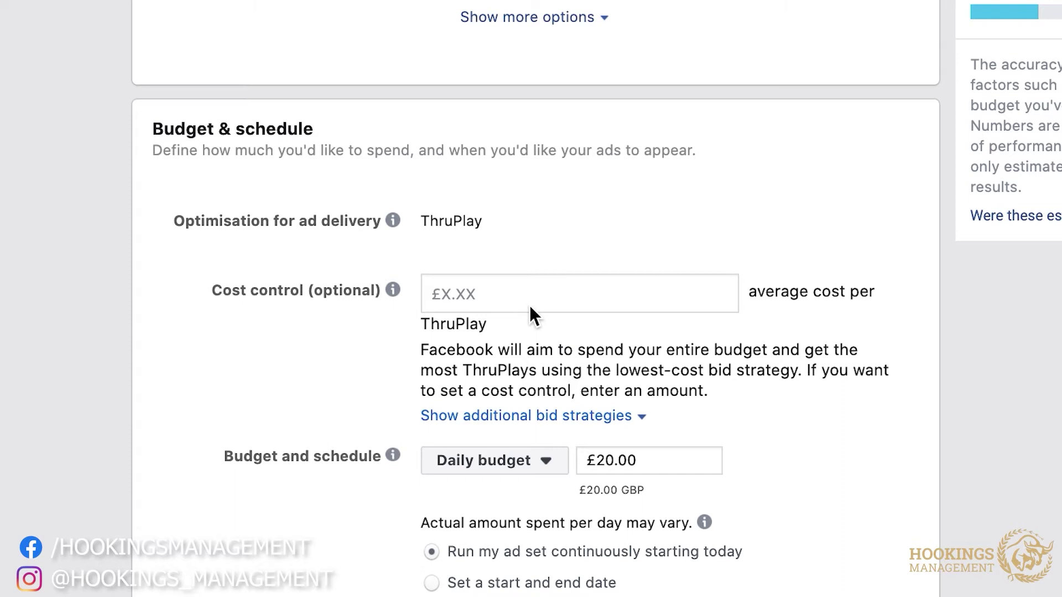
scroll(530, 305, "down", 3)
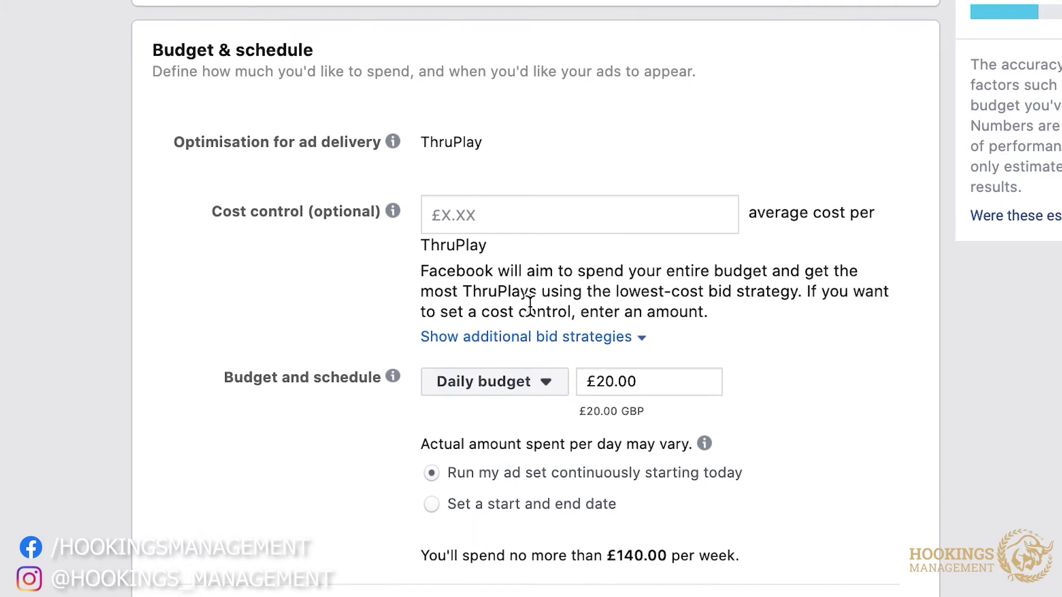
left_click(639, 378)
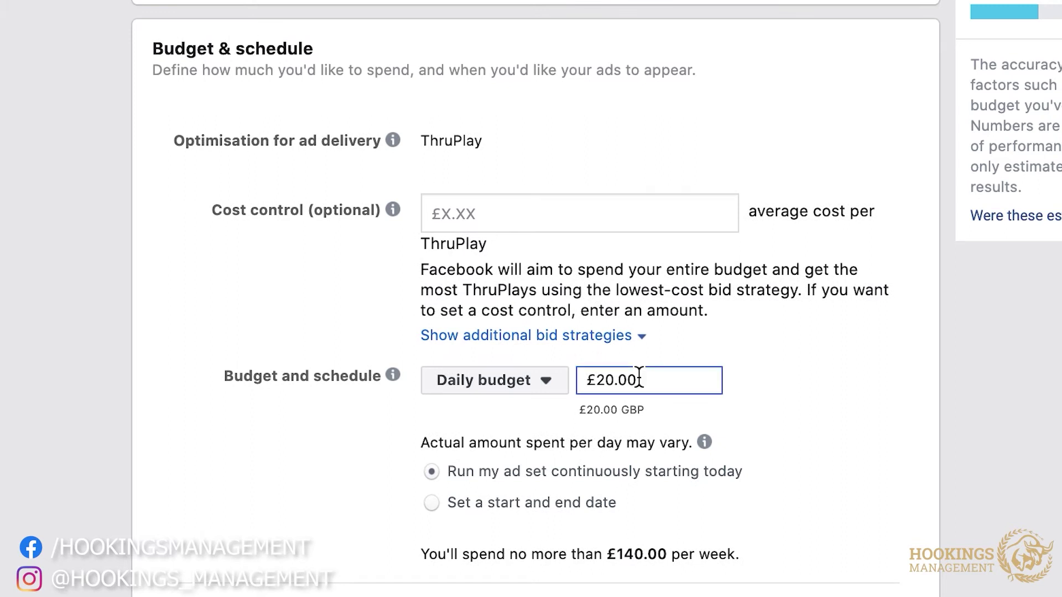
key("BackSpace")
key("BackSpace")
key("BackSpace")
key("BackSpace")
key("BackSpace")
type("10")
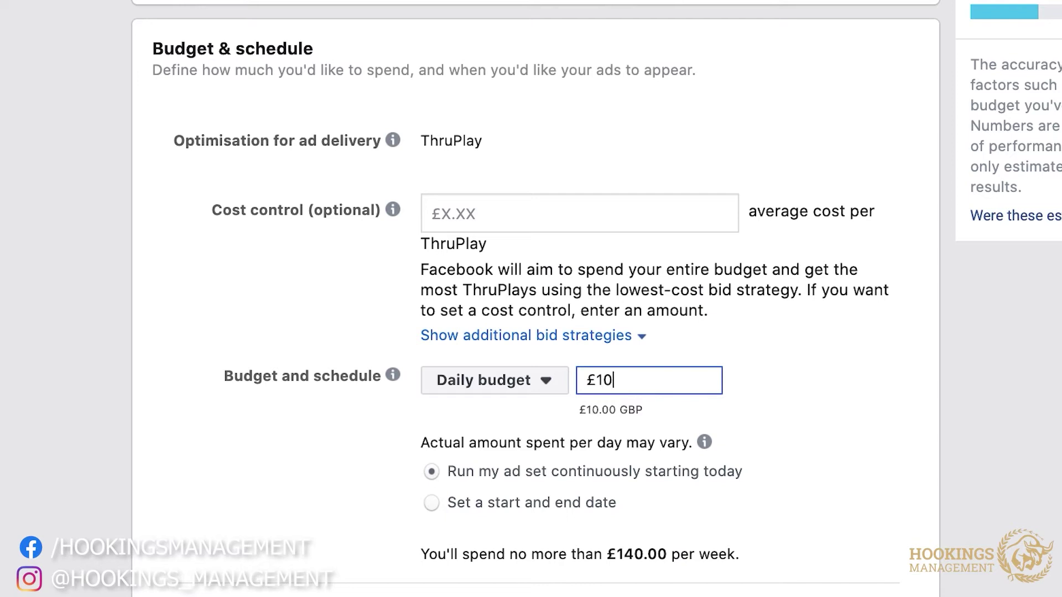
type(".00")
left_click(769, 421)
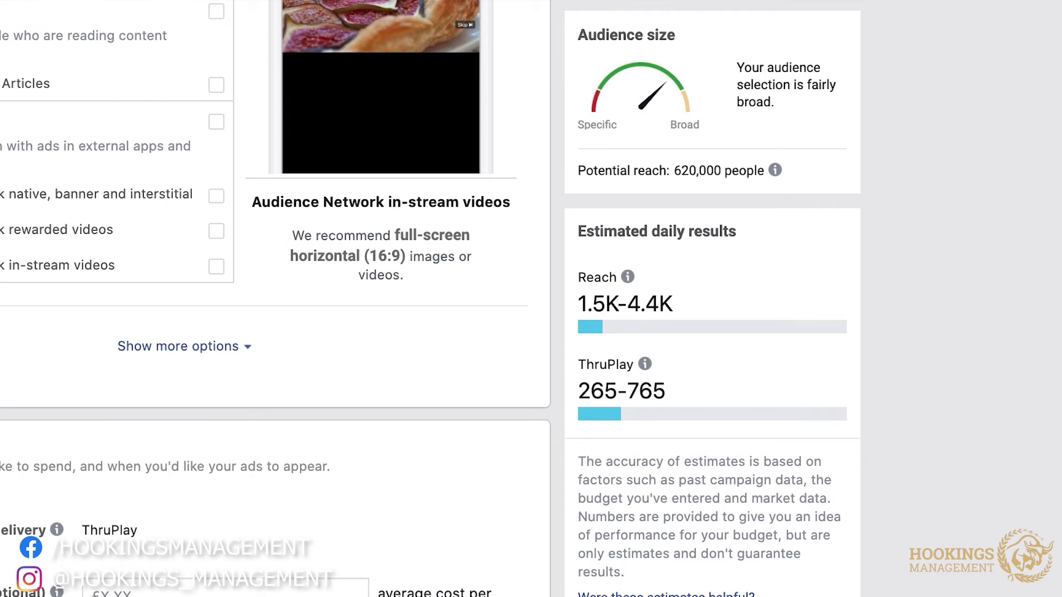
Schedule the ad set with a start and end date and show the additional budget and schedule options
scroll(276, 298, "down", 3)
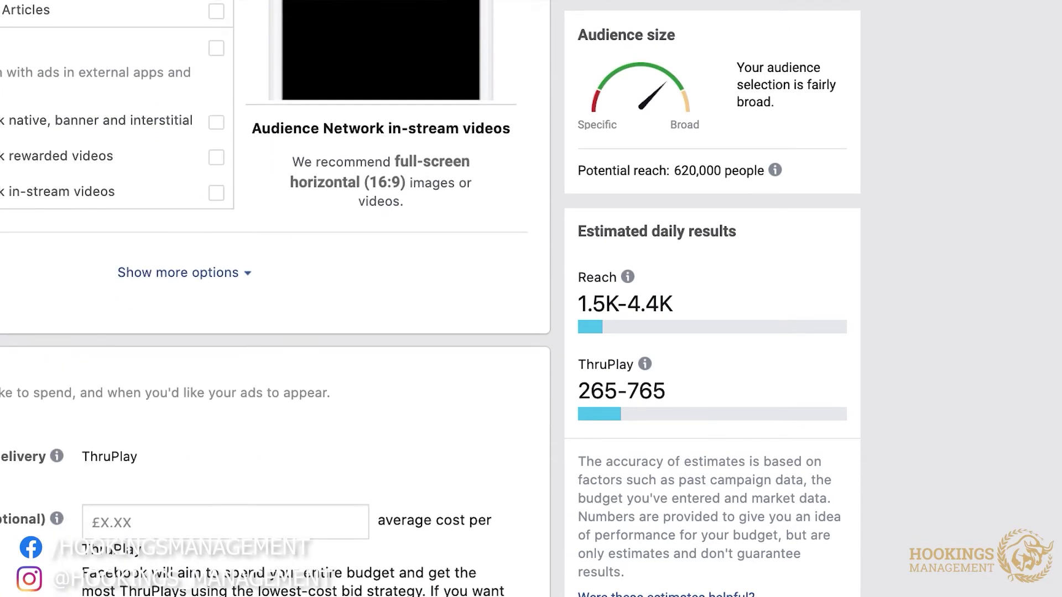
left_click(266, 596)
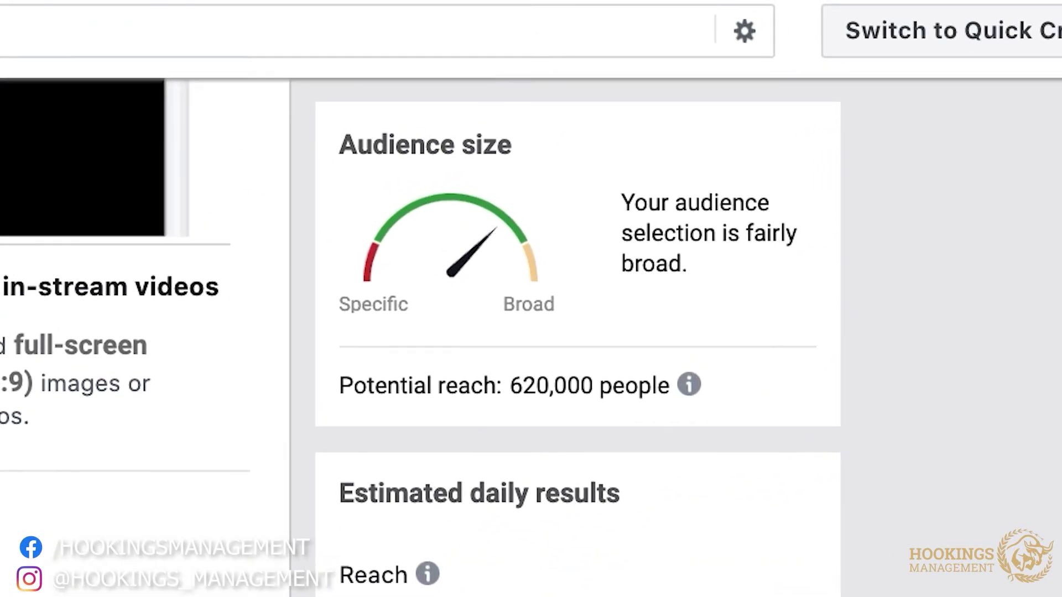
scroll(116, 332, "down", 2)
scroll(116, 332, "up", 3)
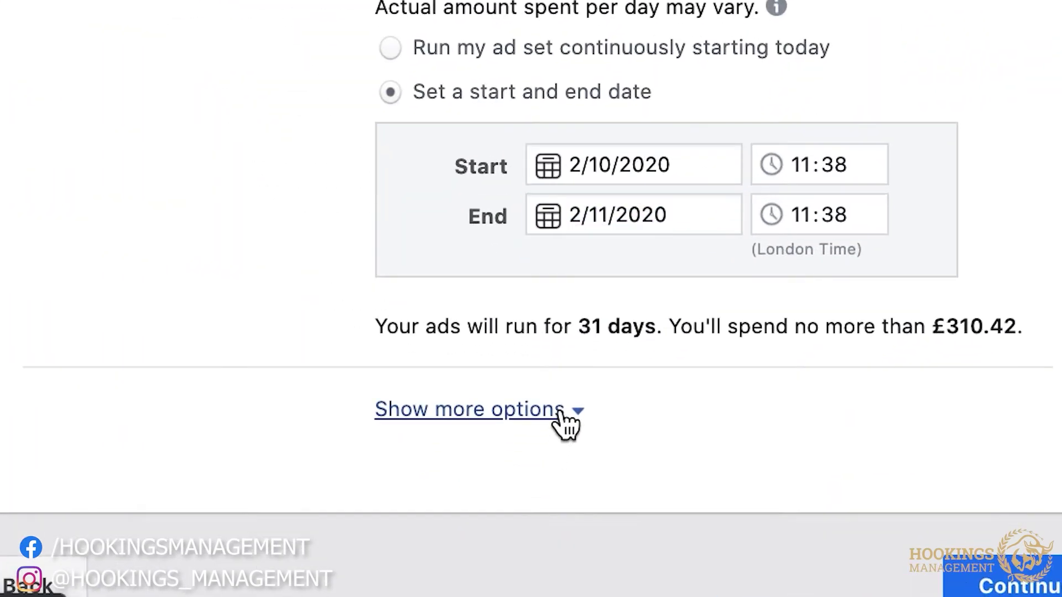
left_click(542, 548)
scroll(636, 412, "down", 4)
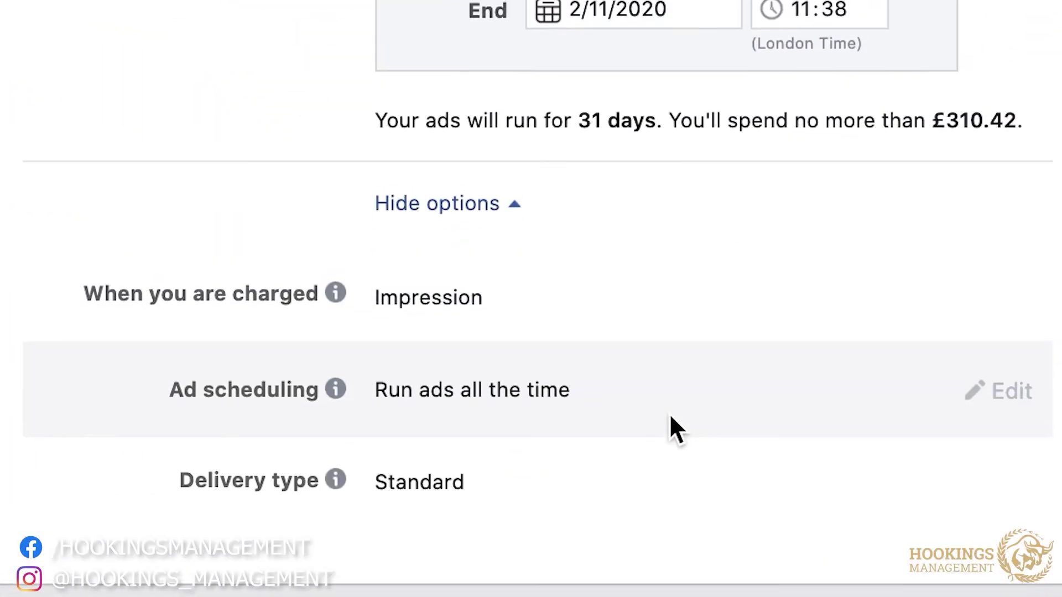
scroll(682, 364, "down", 2)
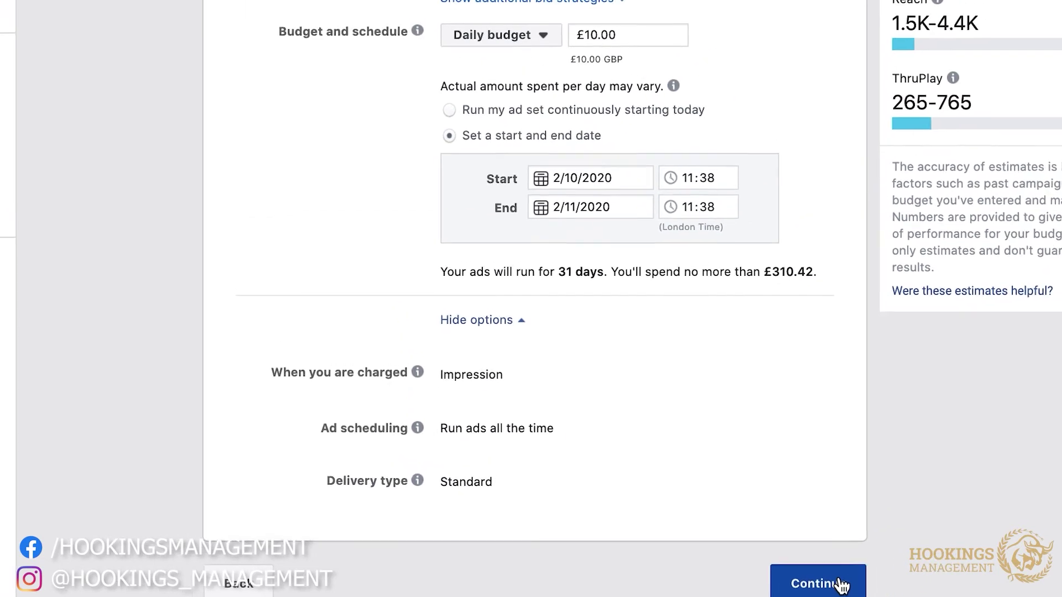
Continue to the ad setup and name the ad The Bracknall Good To The Bone KOL Video Views
left_click(825, 588)
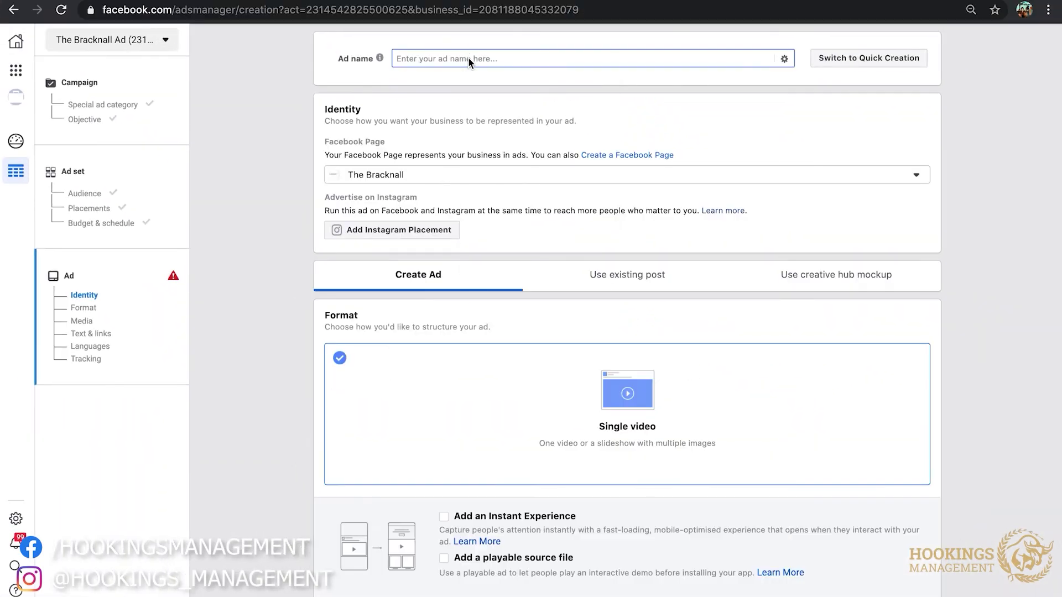
right_click(468, 57)
left_click(500, 153)
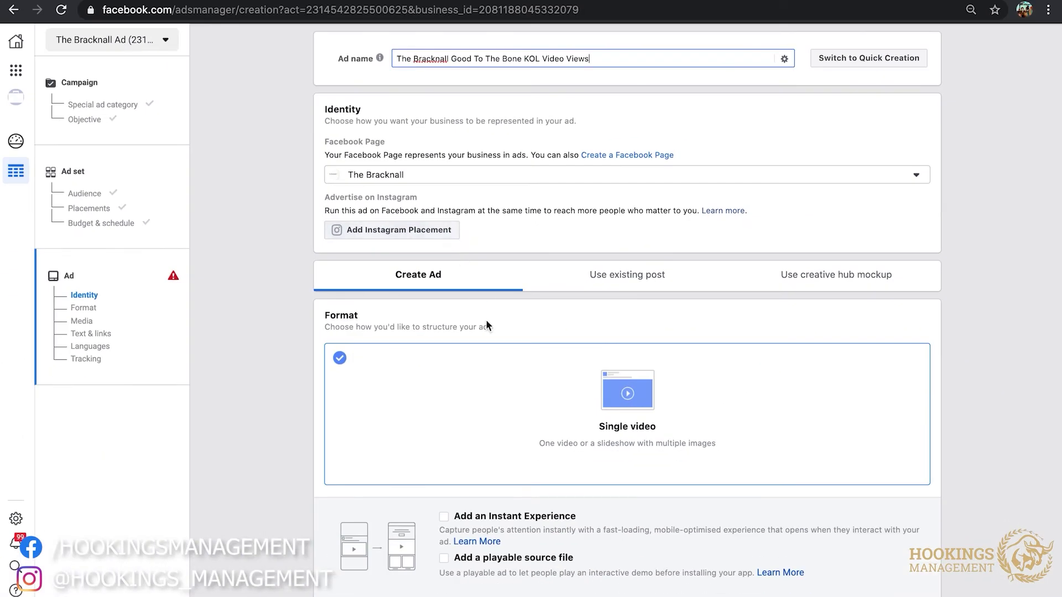
Add the 2732 × 1440 page video The Bracknall - "Good To The Bone" LIVE as the ad's media
scroll(498, 386, "down", 3)
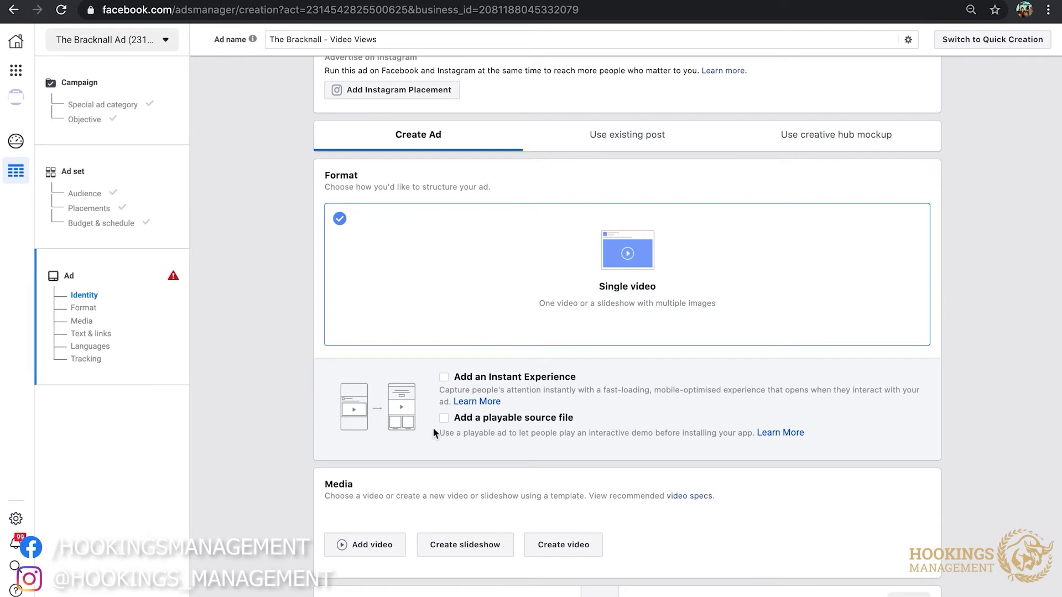
scroll(390, 483, "down", 1)
scroll(390, 481, "down", 1)
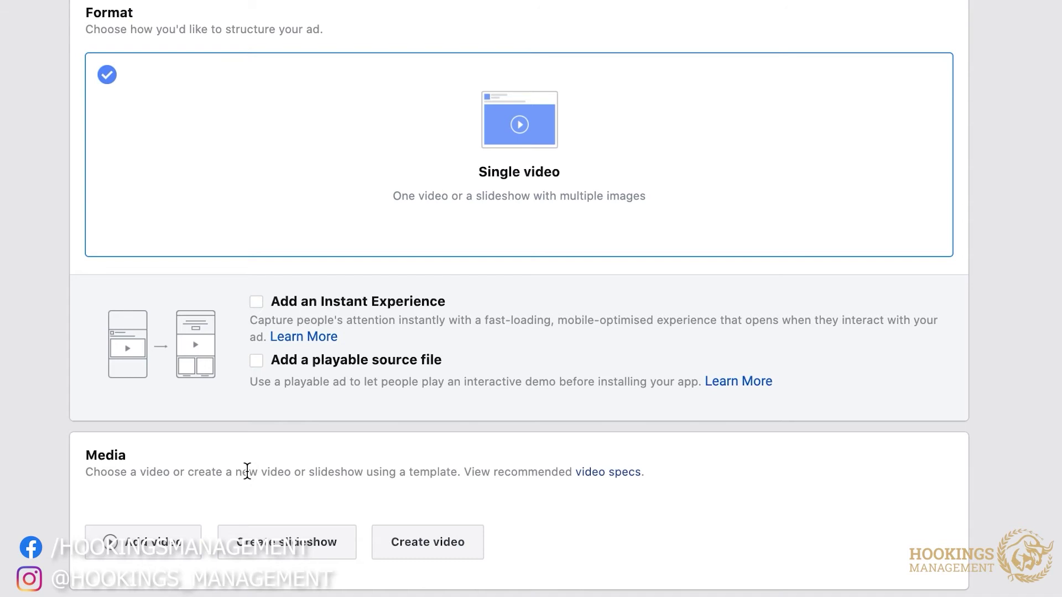
scroll(247, 472, "up", 1)
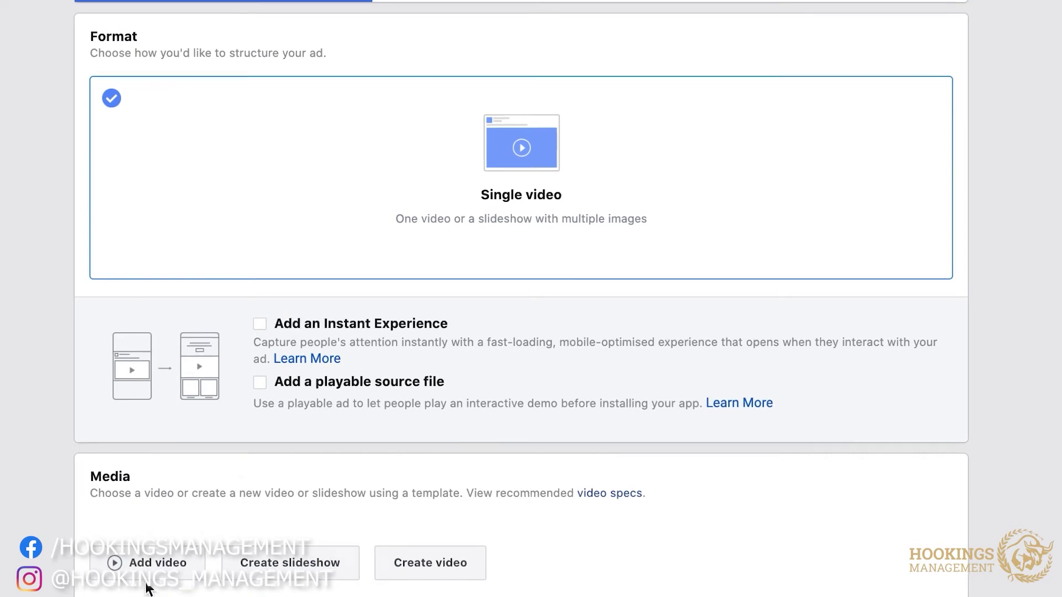
left_click(253, 535)
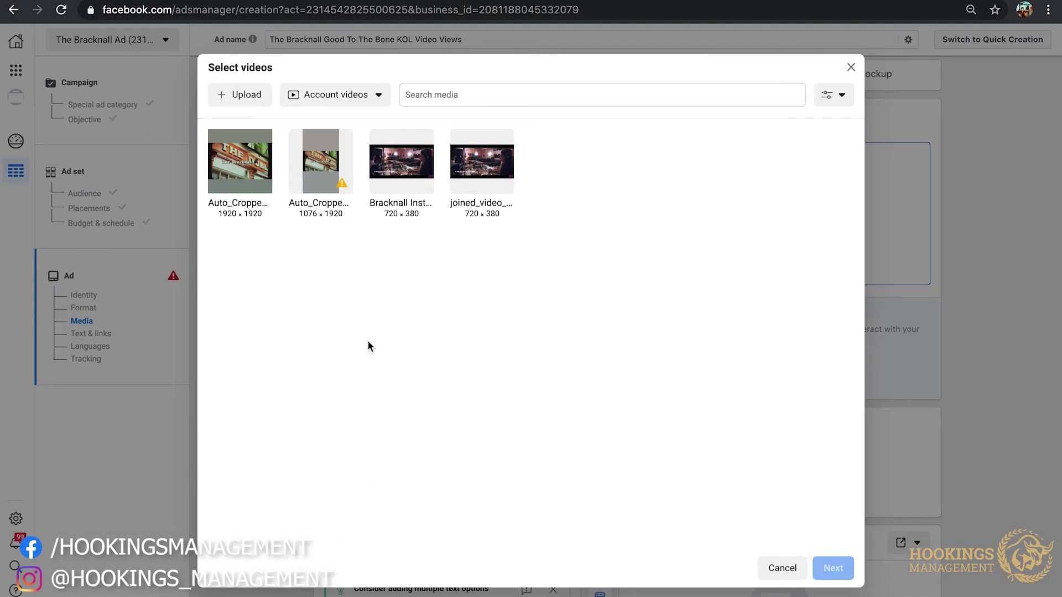
left_click(362, 96)
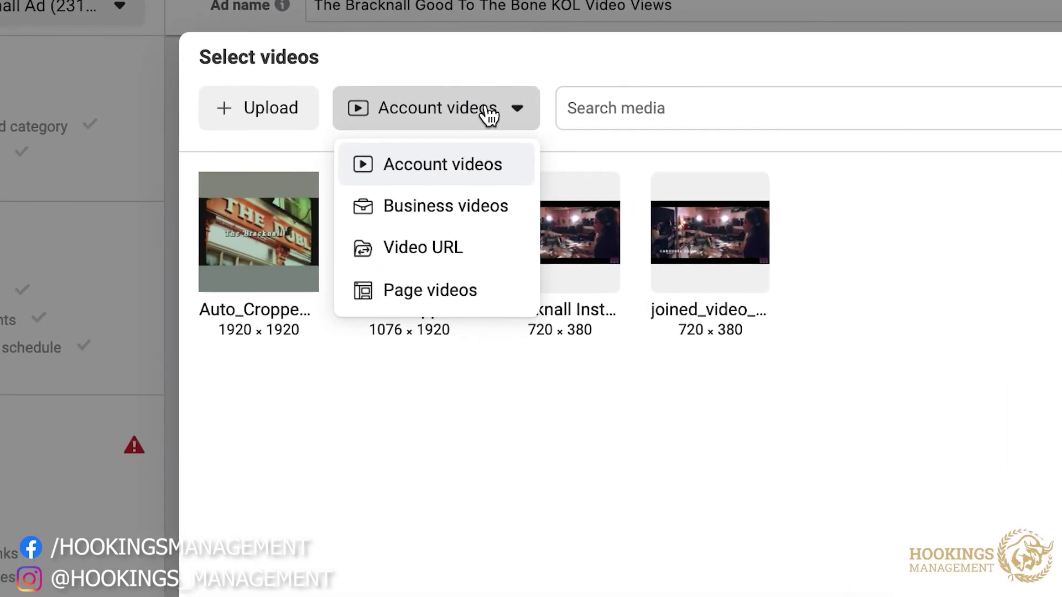
left_click(403, 290)
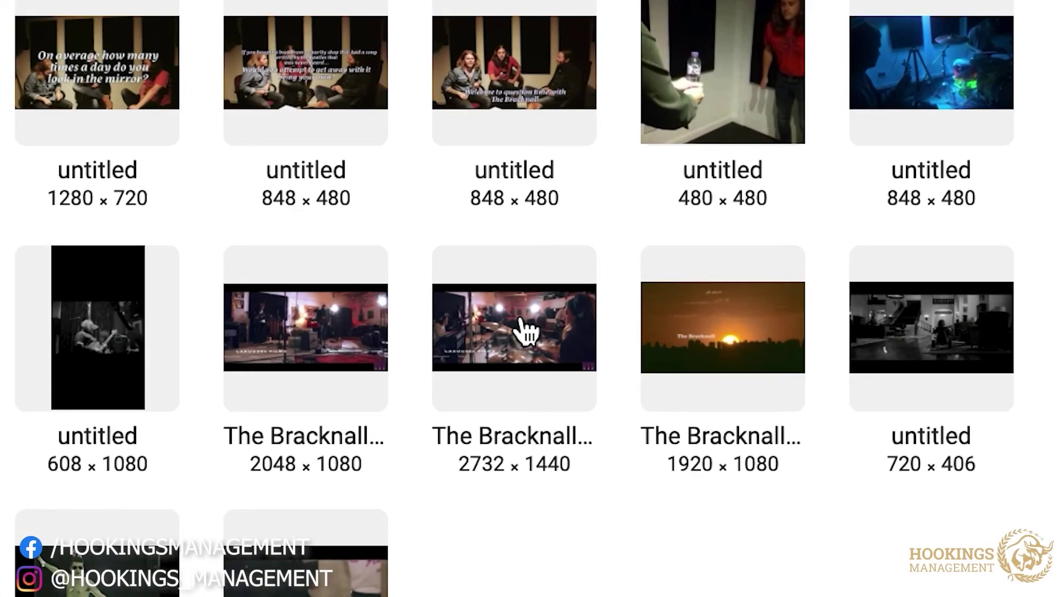
left_click(525, 330)
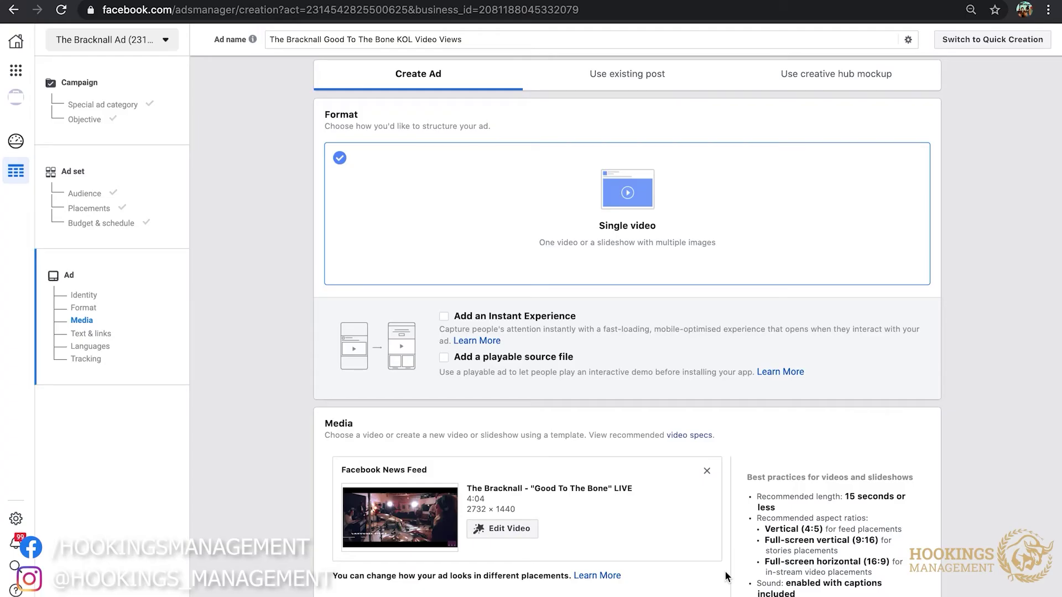
Replace the primary text with "Do You Like Kings of Leon? We Just Might Be Your New Favourite Band! Go On, Give Some New Music A Chance"
scroll(724, 575, "down", 3)
scroll(725, 570, "down", 5)
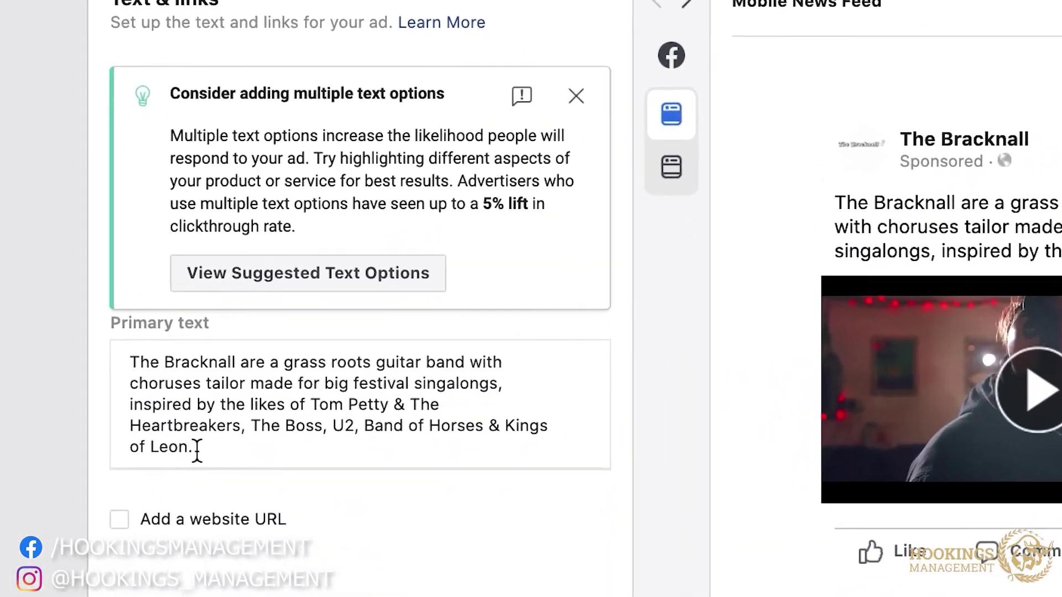
left_click_drag(285, 496, 235, 438)
left_click_drag(126, 370, 106, 348)
key("BackSpace")
type("Do You Like Kings of Leo")
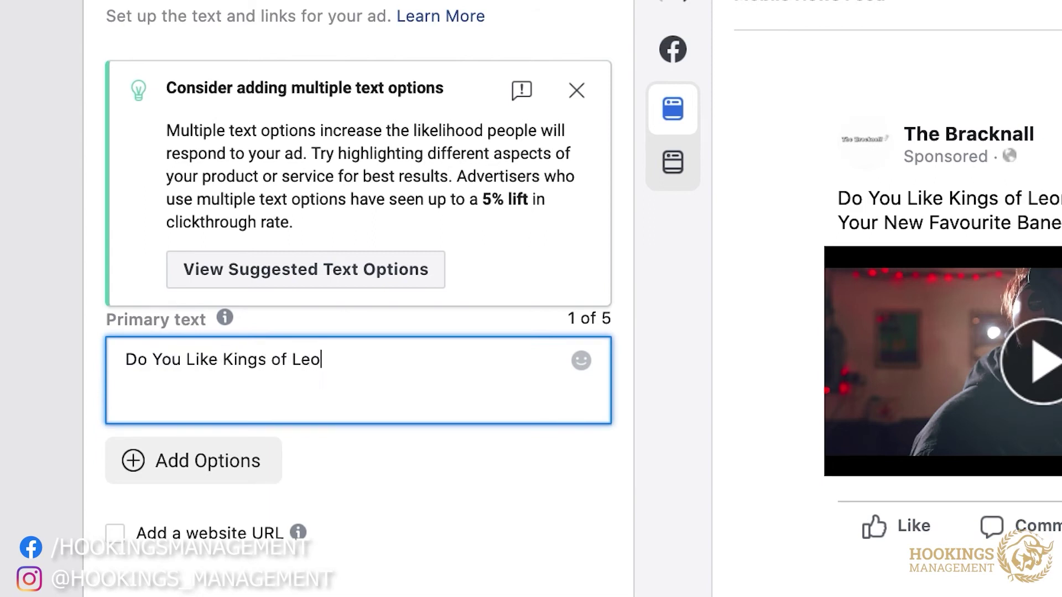
type("n? We Just Mig")
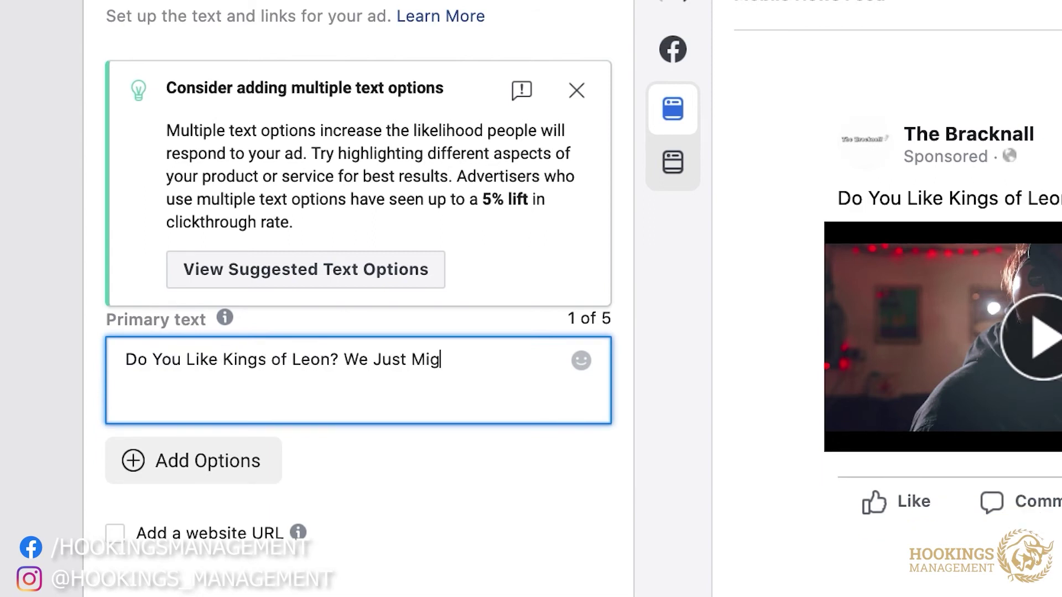
type("ht Be Your New Favourit")
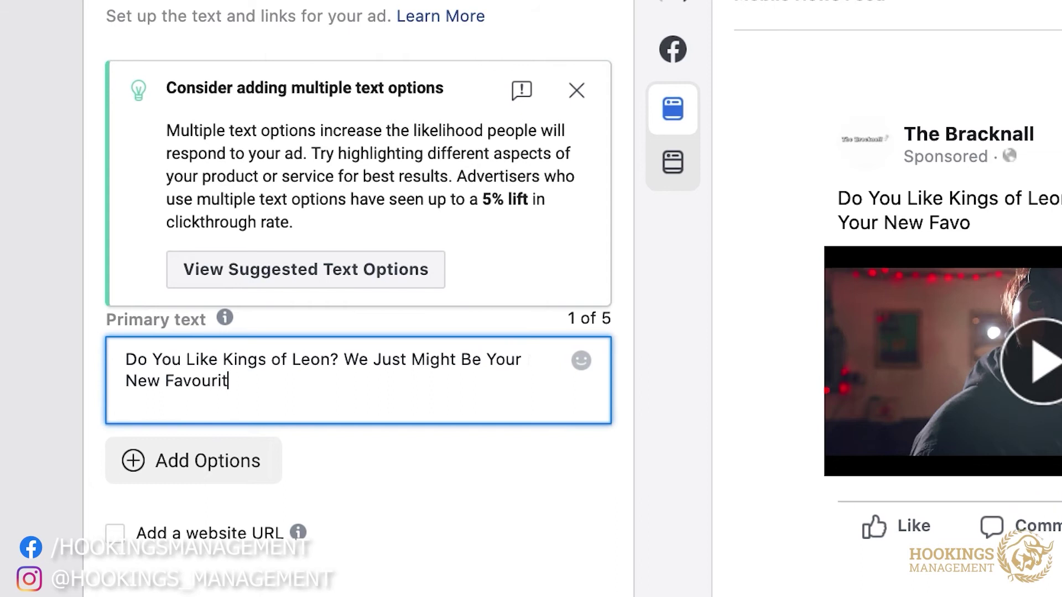
type("e Band! Go On, ")
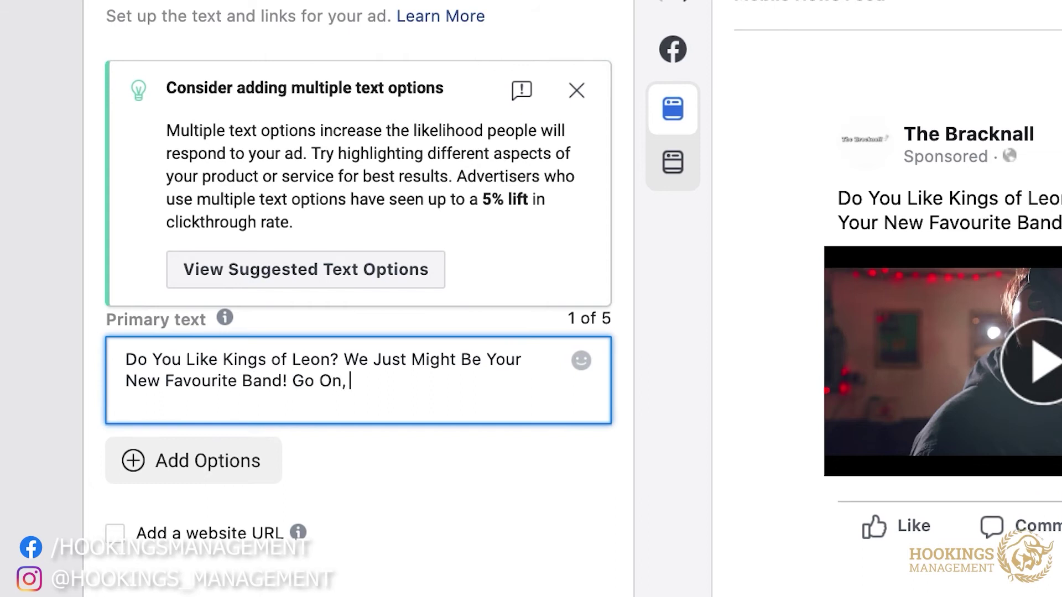
type("Give Some New Music A Chance")
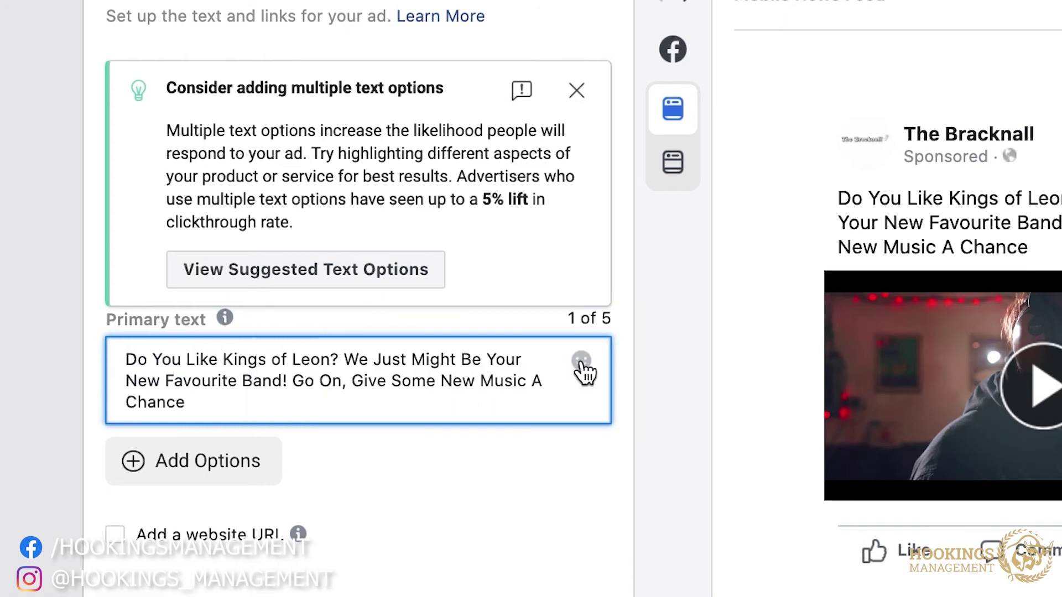
Open the emoji picker for the ad's primary text to add an emoji
left_click(582, 362)
left_click(360, 97)
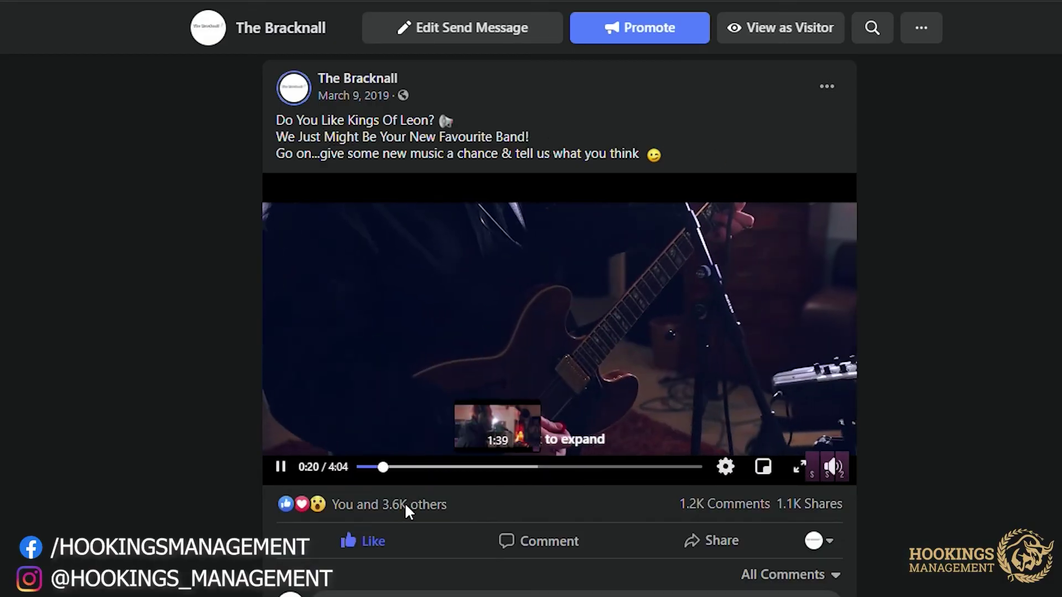
Open the list of reactions on The Bracknall's published Kings Of Leon video post
left_click(403, 504)
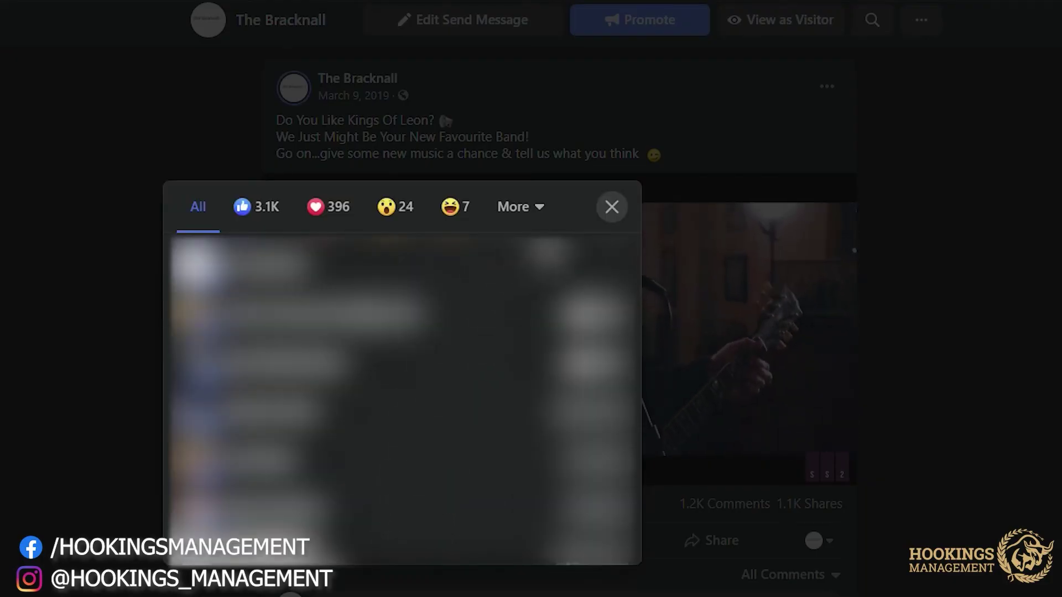
Close the list of reactions on the published Kings Of Leon video post
left_click(611, 208)
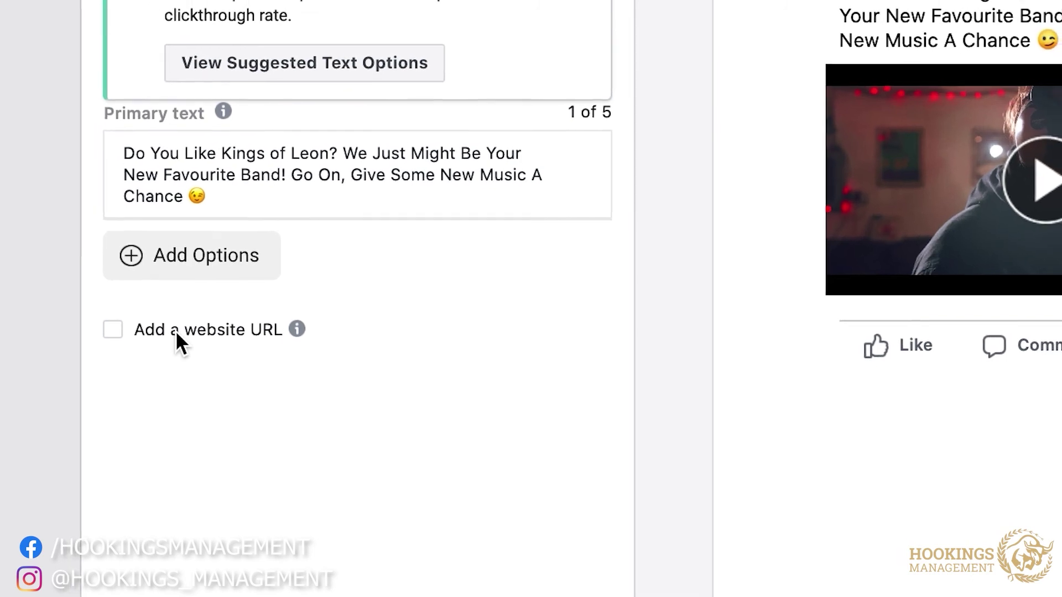
Turn off Facebook pixel conversion tracking for the ad and confirm the finished campaign for submission
scroll(394, 351, "down", 5)
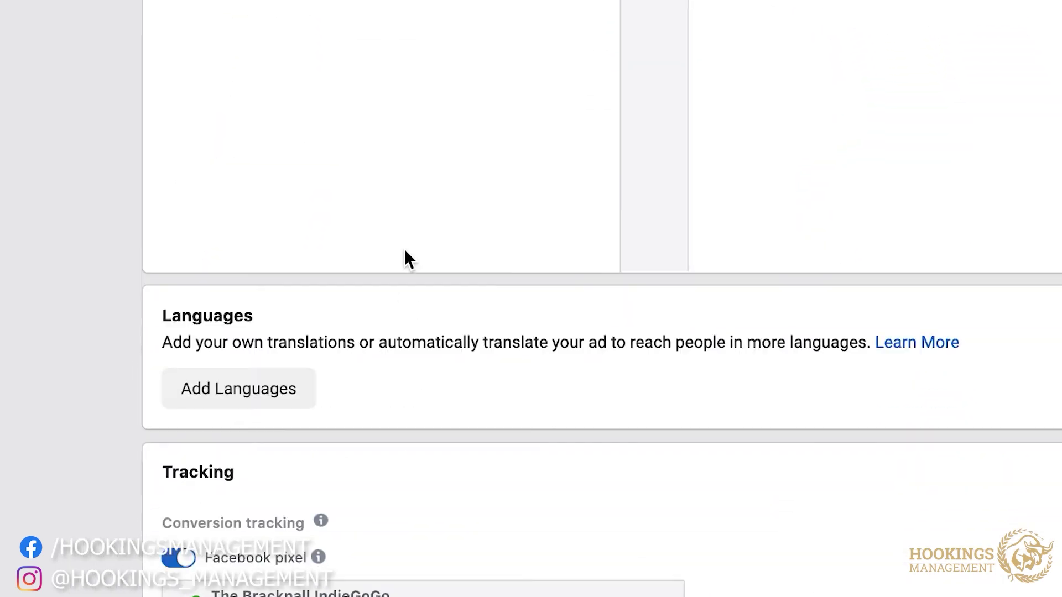
scroll(405, 251, "down", 8)
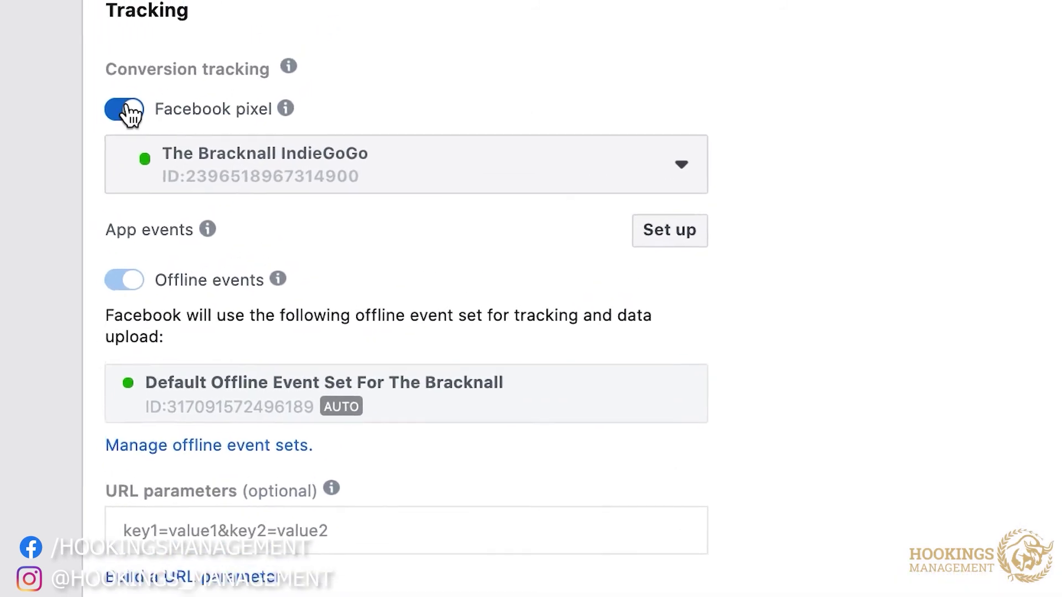
left_click(53, 176)
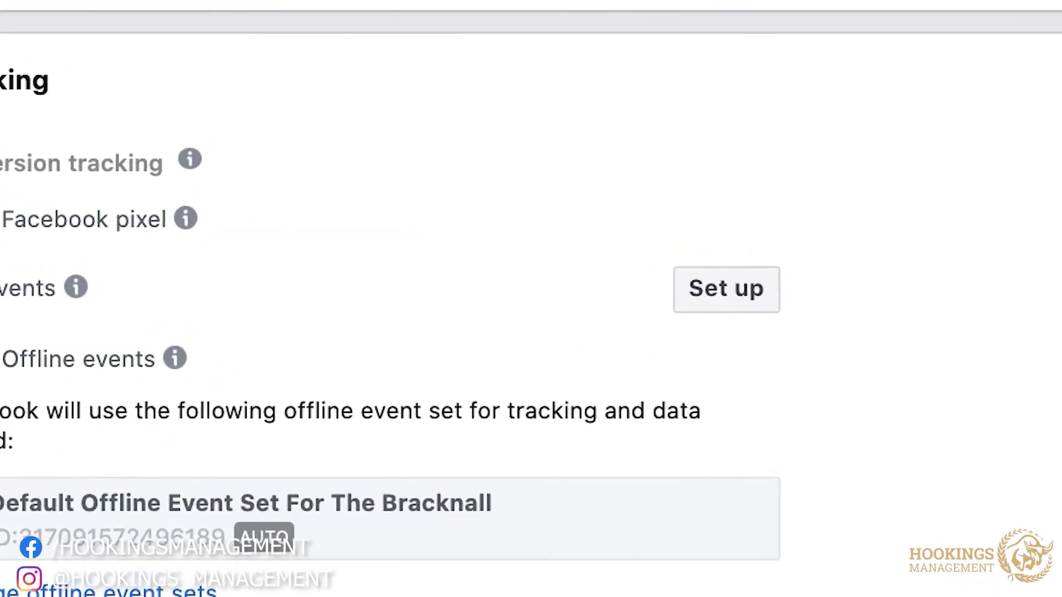
mouse_move(235, 163)
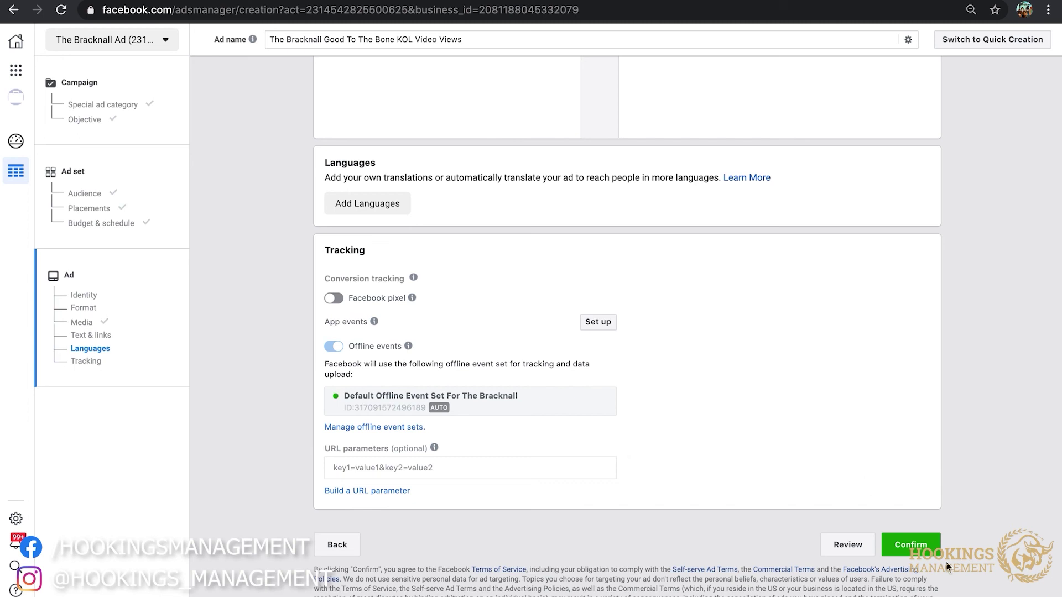
left_click(910, 543)
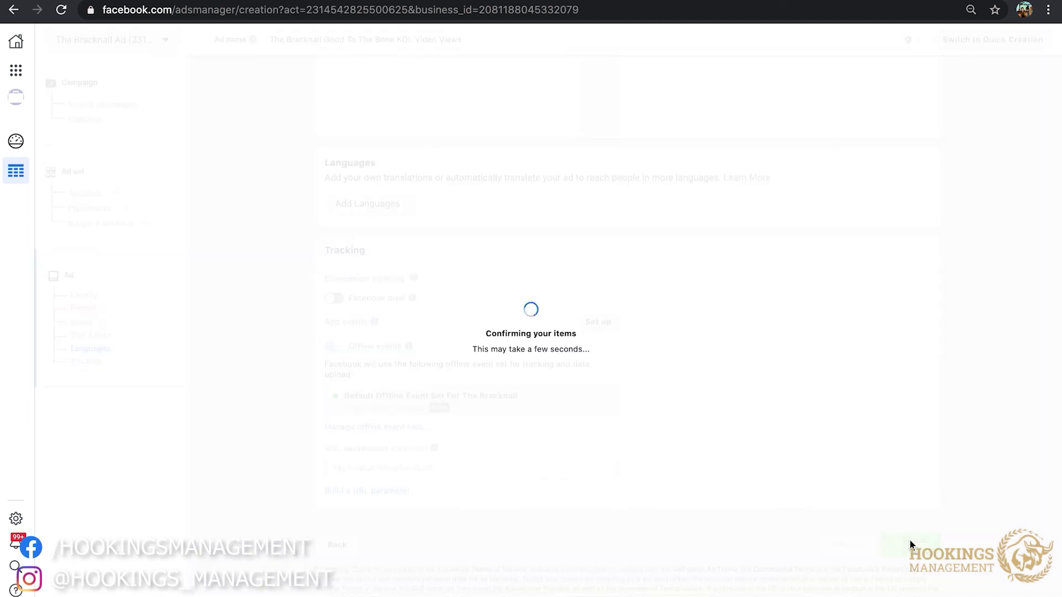